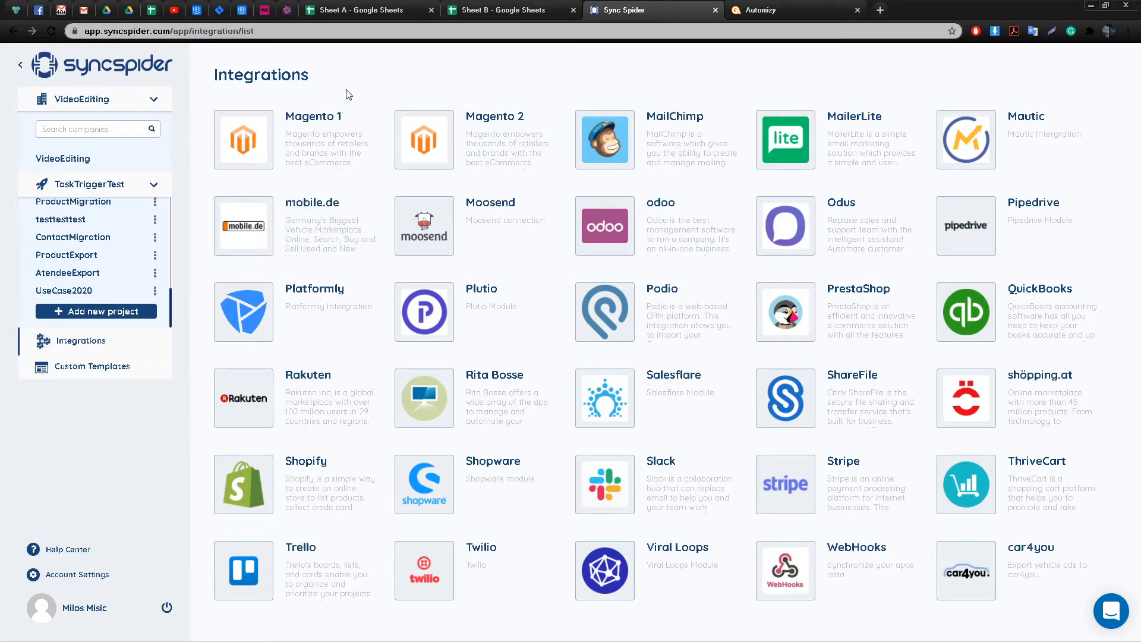
Step: Review the email and name columns in Sheet A and Sheet B, and look at the Automizy page
click(380, 11)
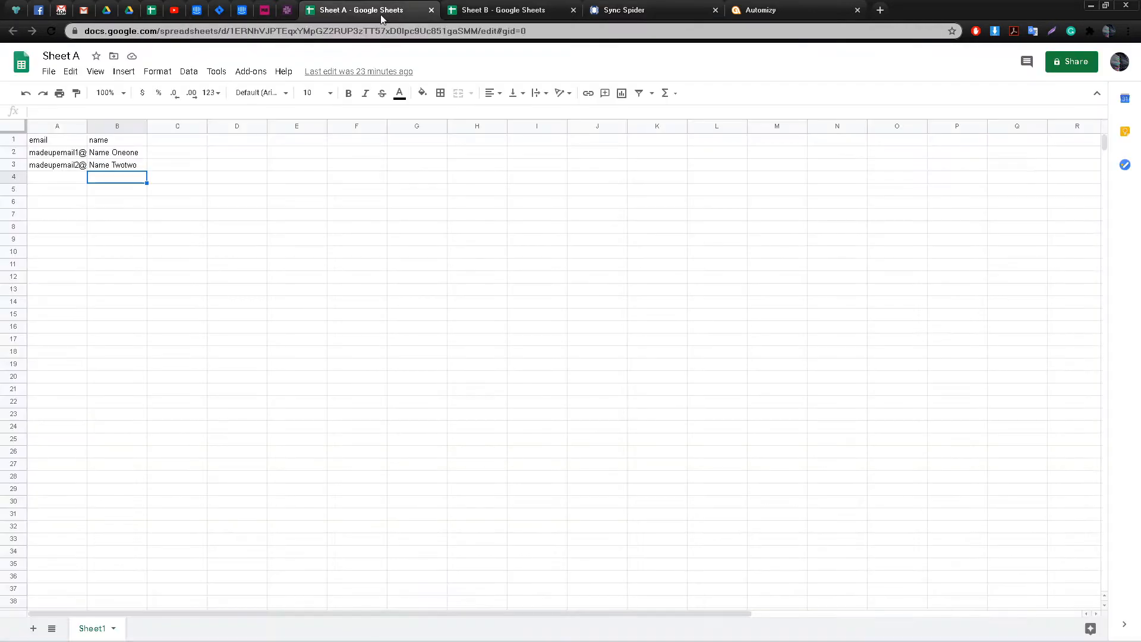
click(468, 7)
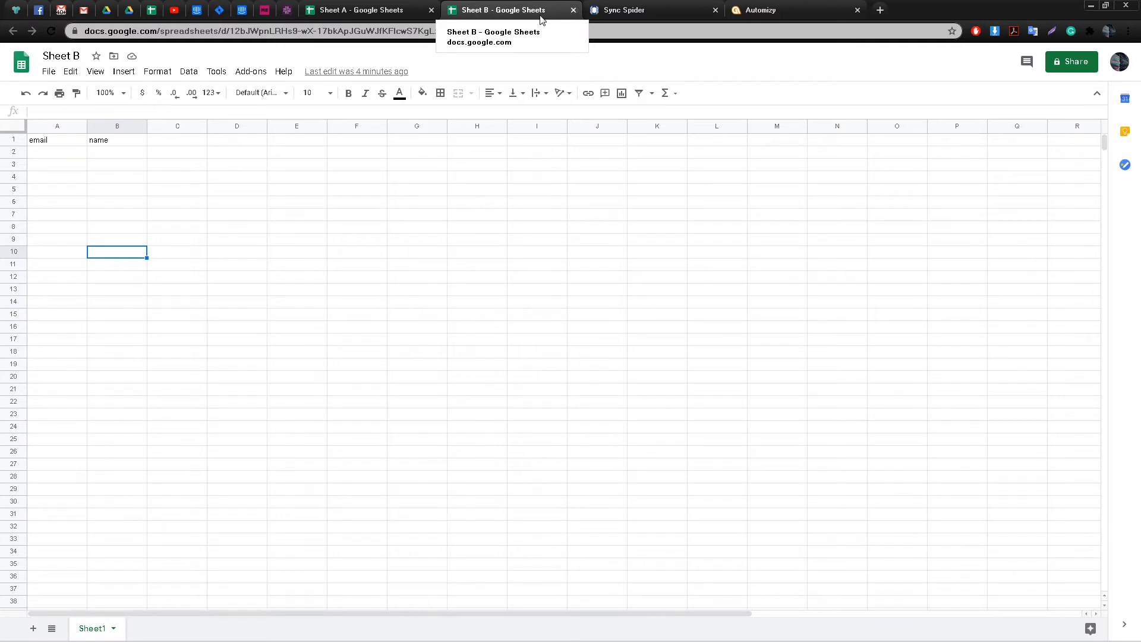
click(767, 16)
click(467, 10)
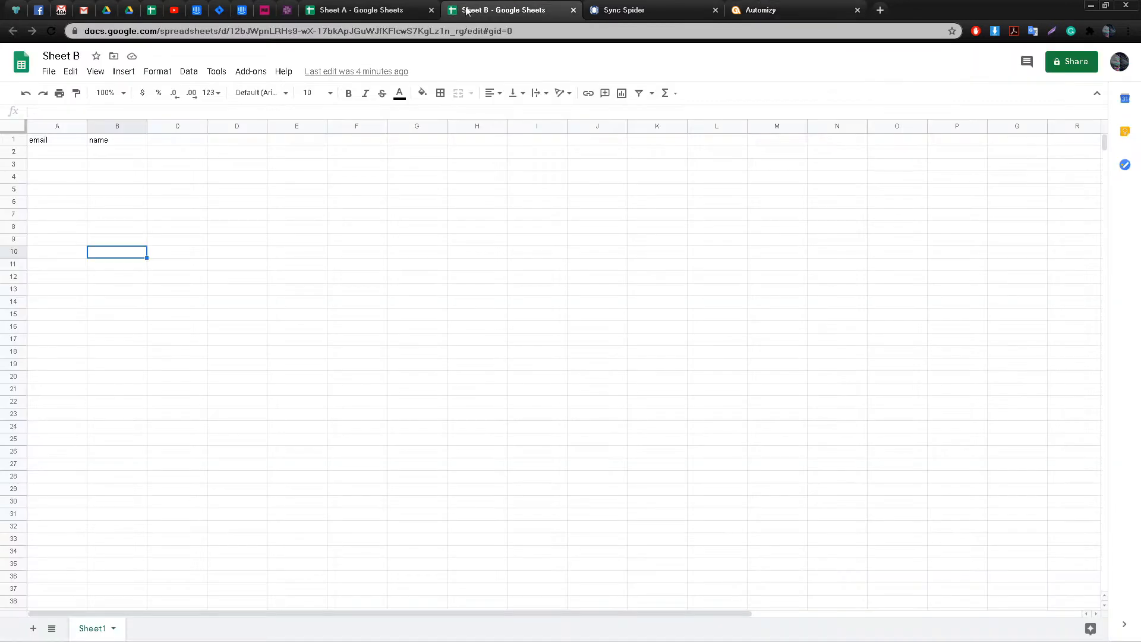
click(385, 14)
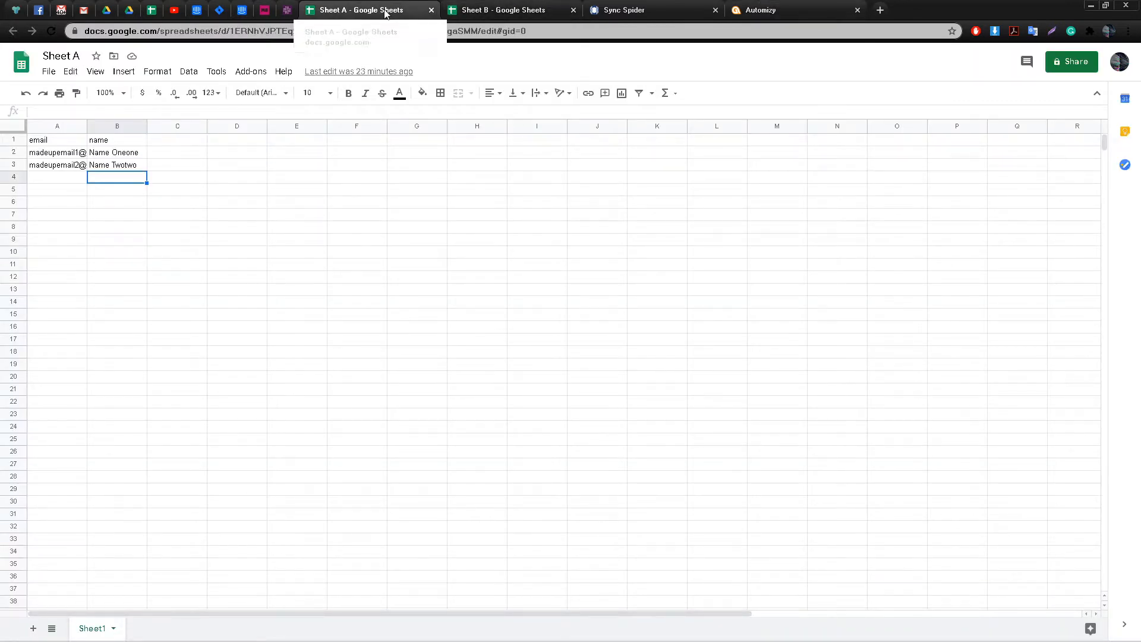
click(462, 8)
Step: Switch to SyncSpider and create a new project named TaskTriggerShowcase
click(612, 8)
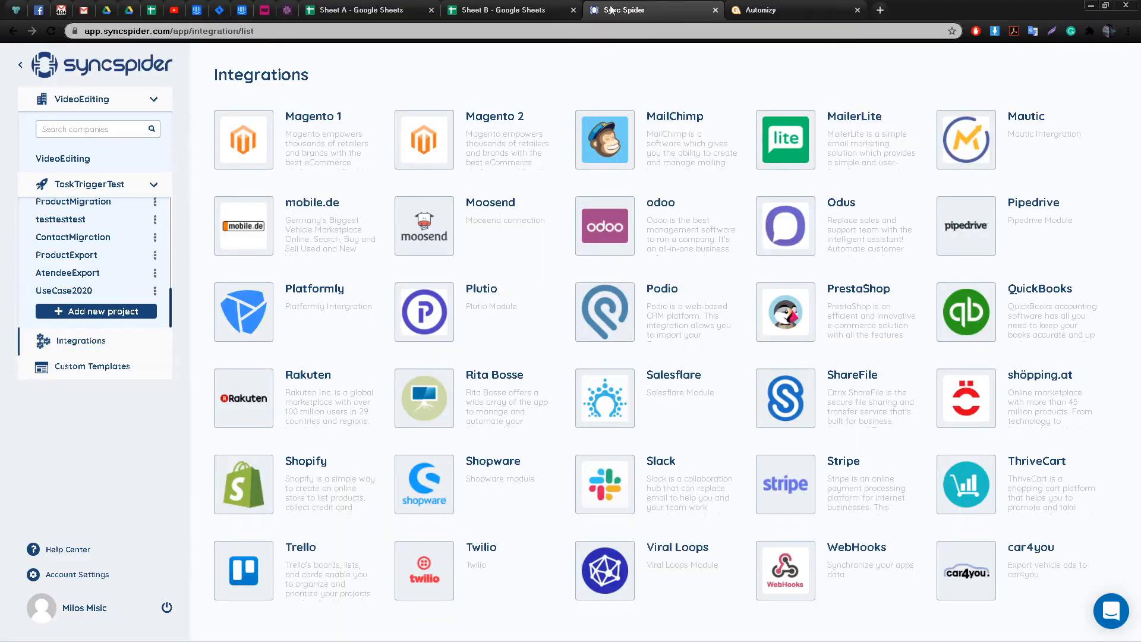
click(118, 314)
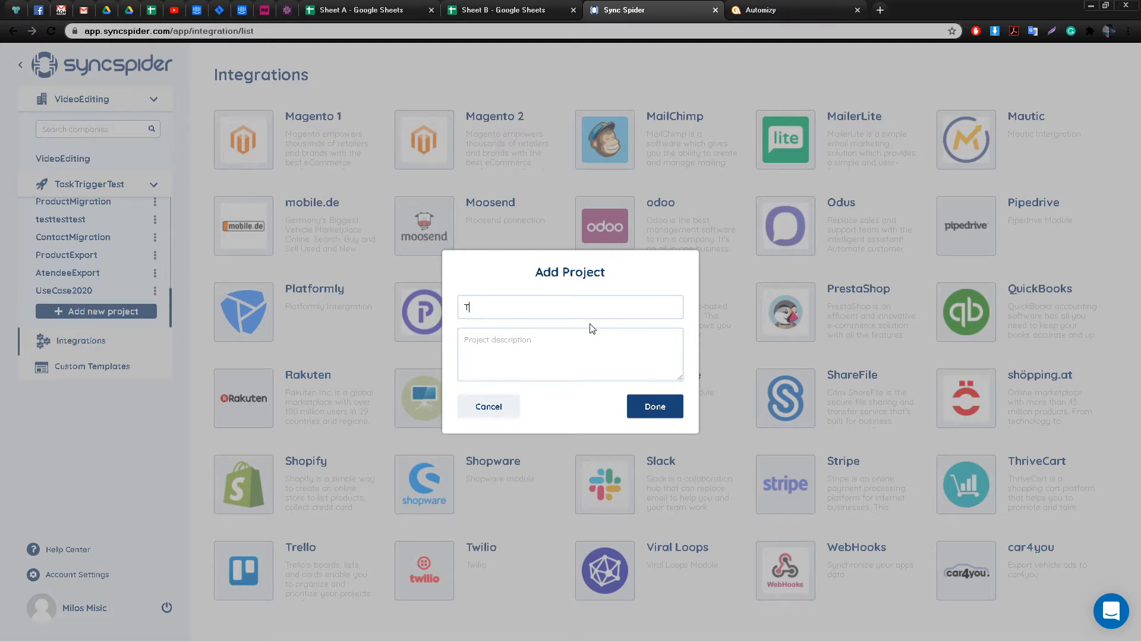
click(655, 405)
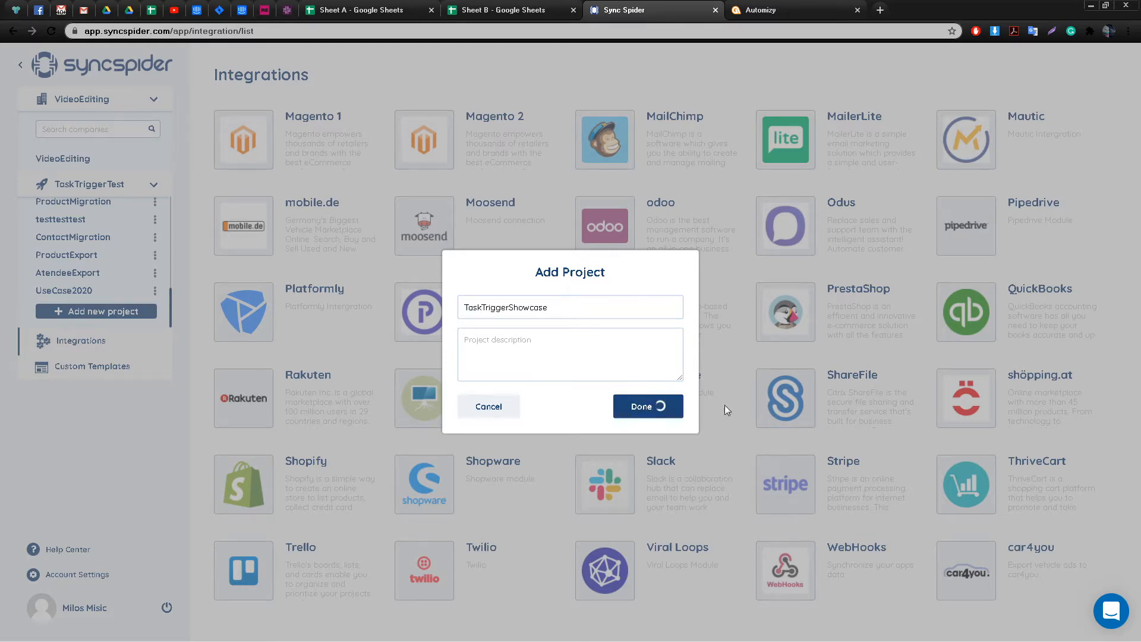
Step: Start a task in the new project with GoogleSheetsSource as its Spreadsheet source, and save the integration's Google account setup
click(633, 228)
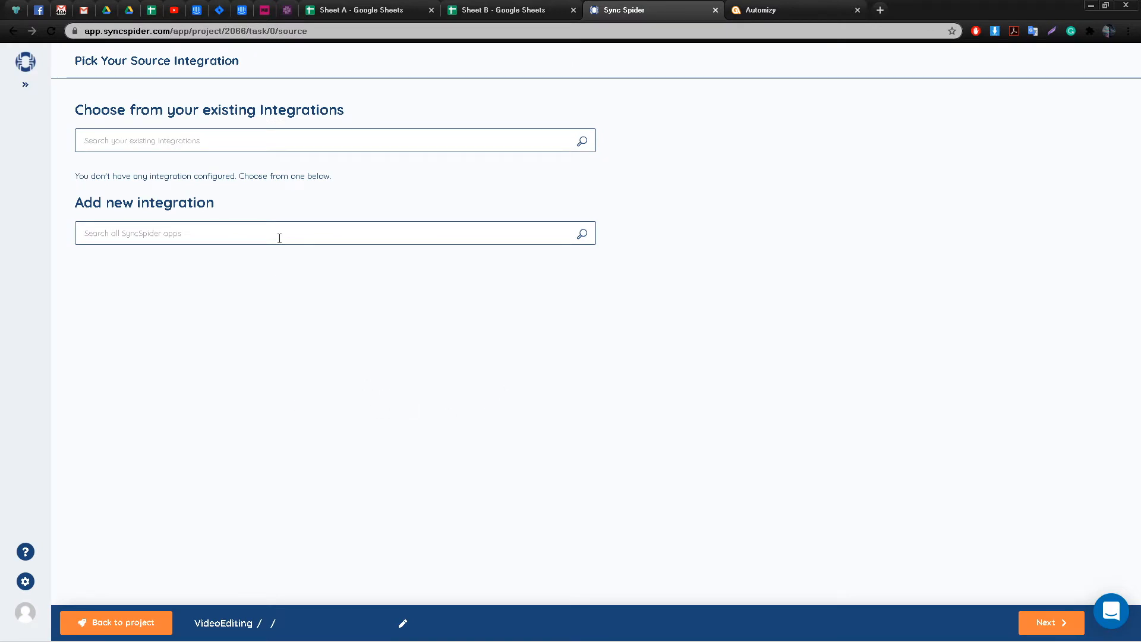
click(498, 310)
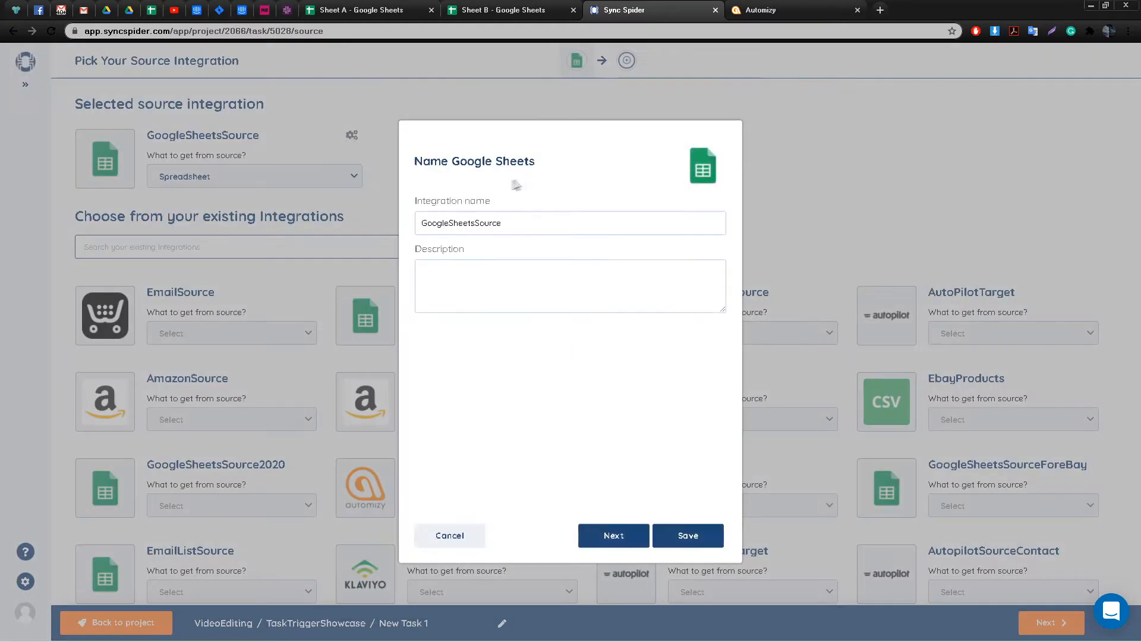
click(631, 540)
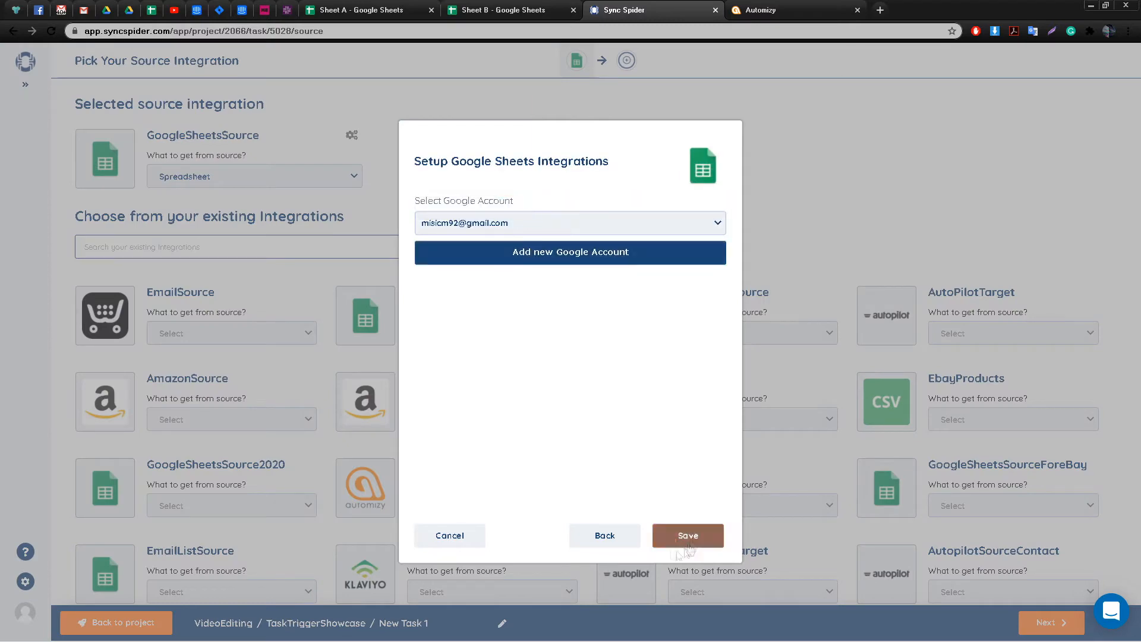
click(668, 538)
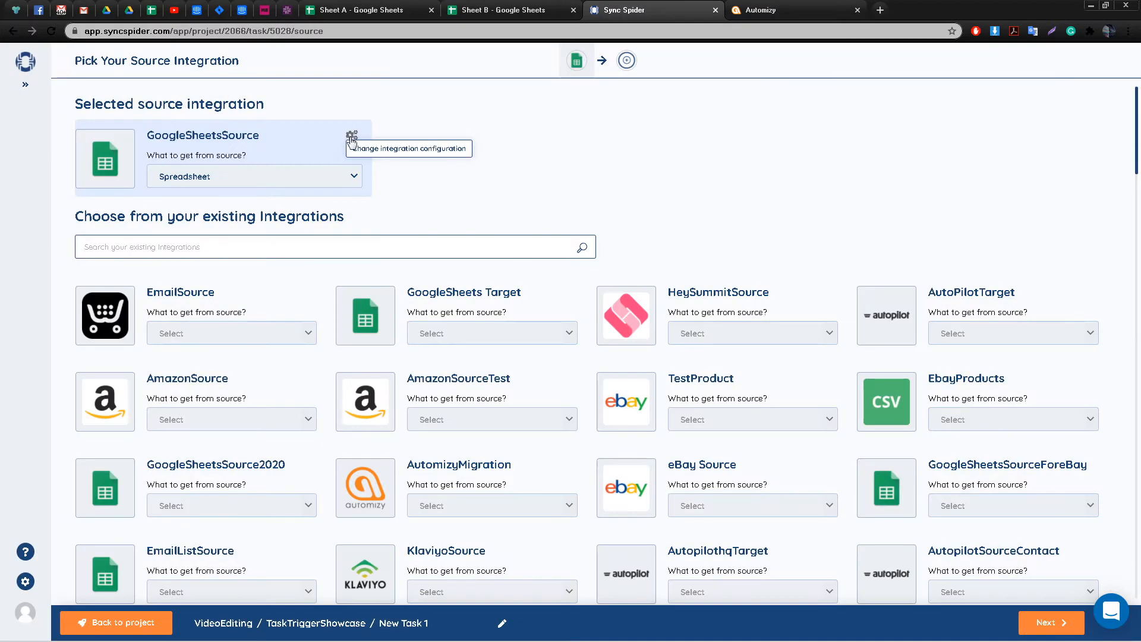
Step: Proceed to the target selection, search the available apps for "goo" and add a new Google Sheets integration
click(1034, 621)
scroll(571, 330, down, 14)
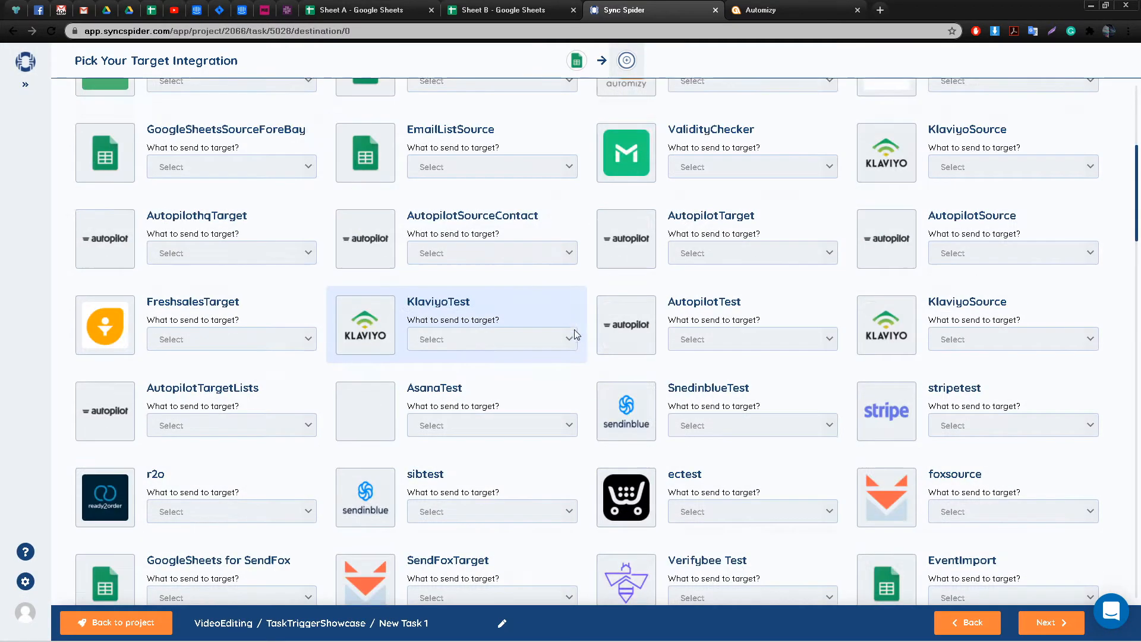
click(301, 454)
text(goo)
click(339, 516)
Step: Name the integration GSheetSourceandTarget, link it to the existing Google account and save it as the task's target
click(525, 230)
text(GSheetSour)
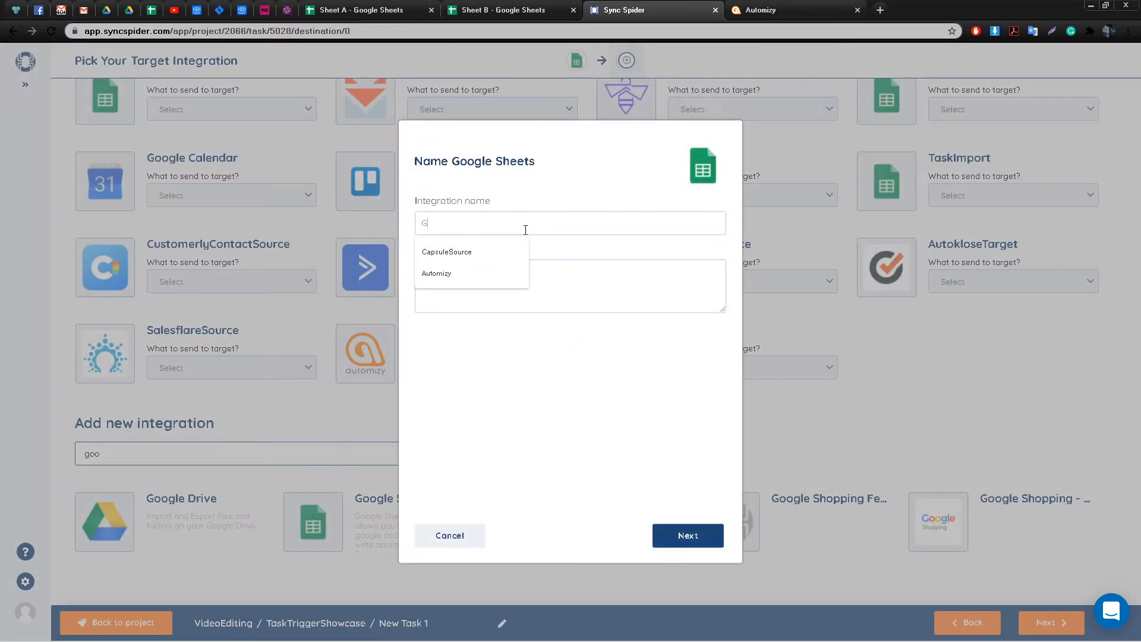
text(ceandTarget)
click(688, 535)
click(547, 231)
click(535, 257)
click(699, 538)
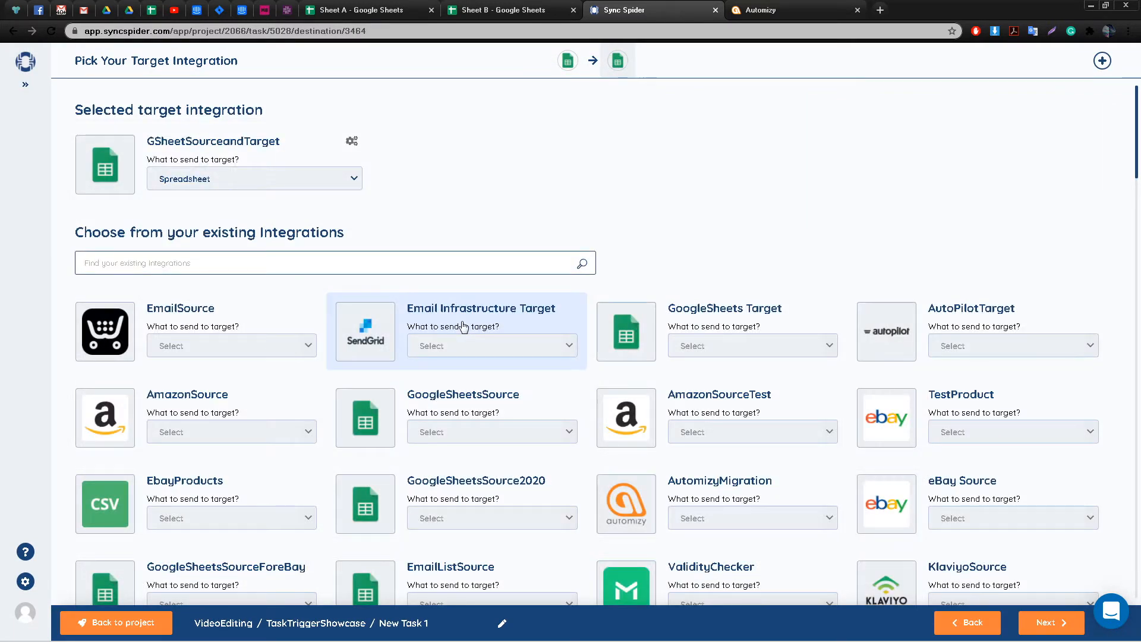
Step: Set Sheet A from the My Drive/sheetxamples folder as the source spreadsheet
click(979, 625)
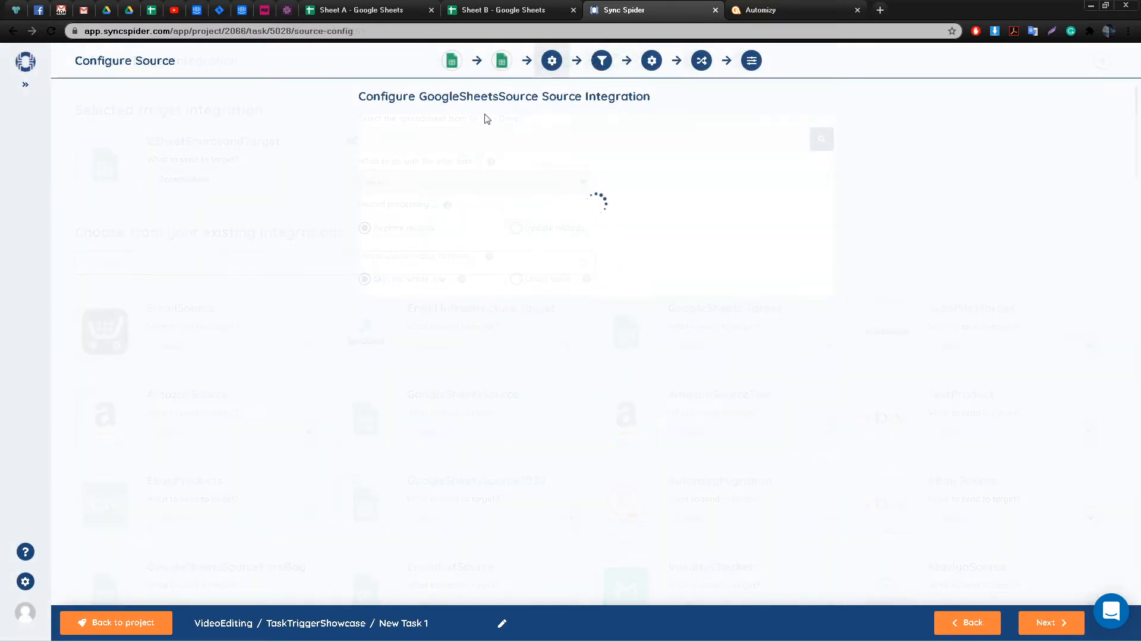
click(820, 141)
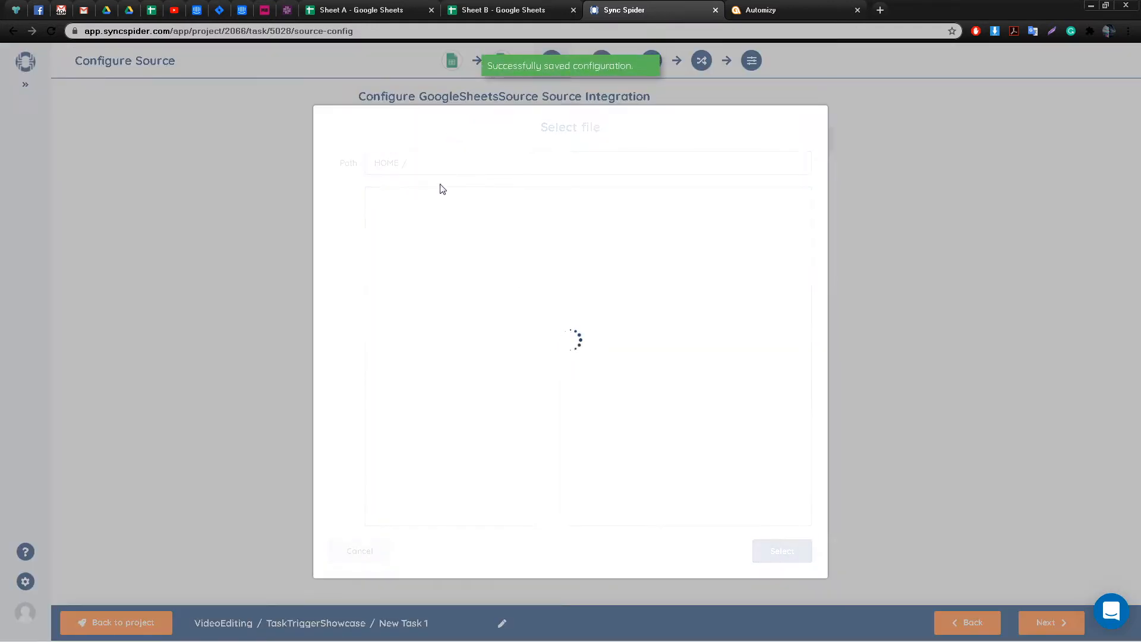
click(368, 15)
click(615, 10)
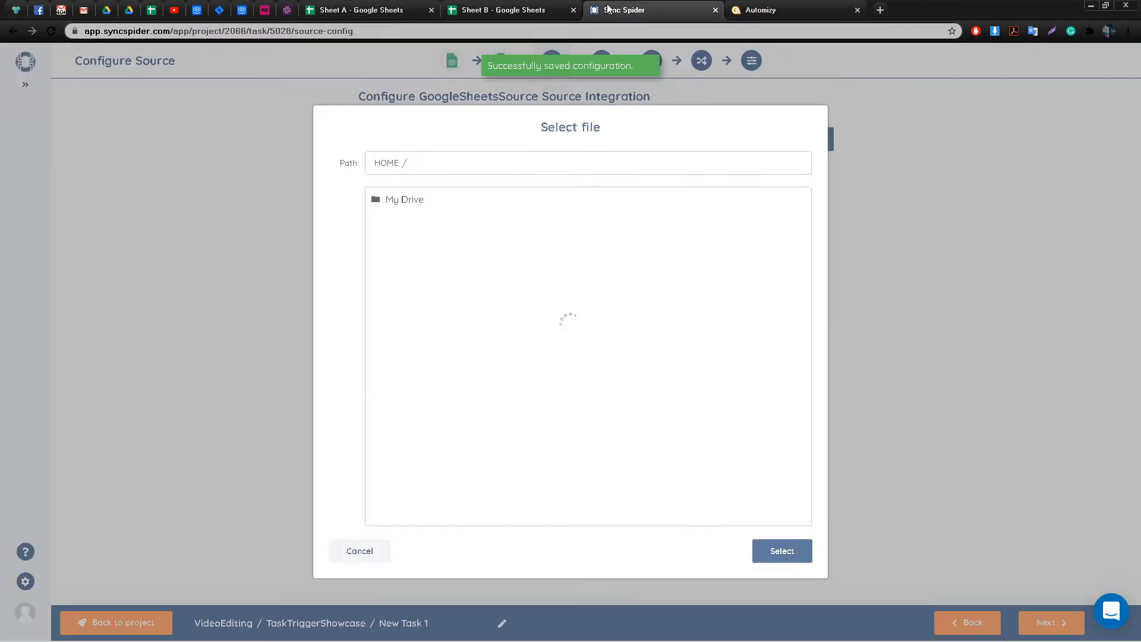
click(409, 205)
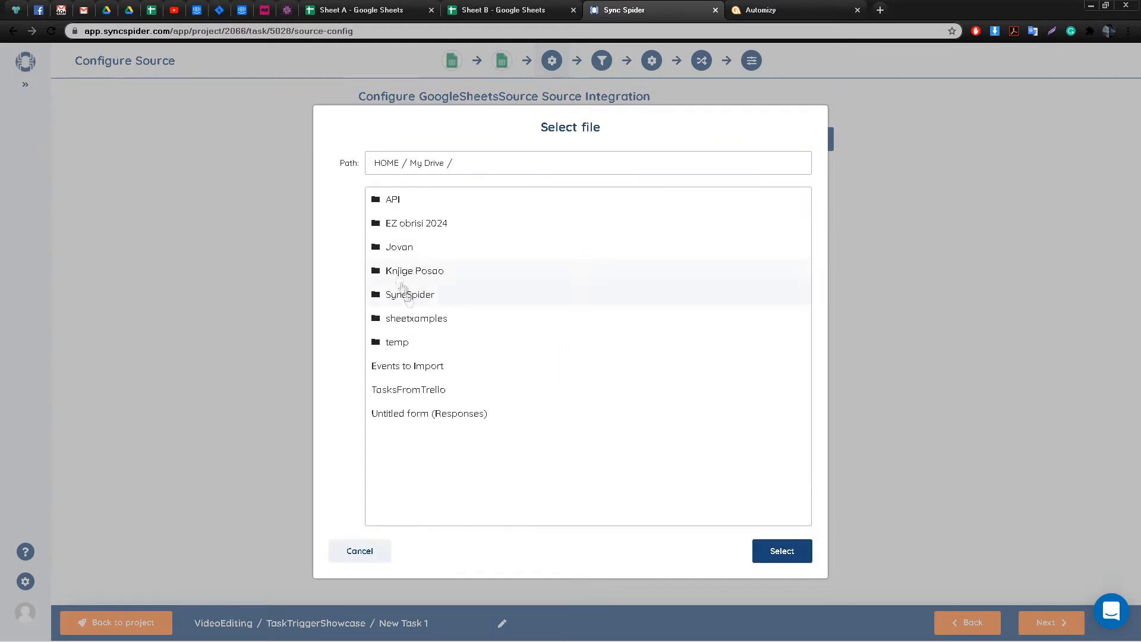
click(413, 321)
click(416, 221)
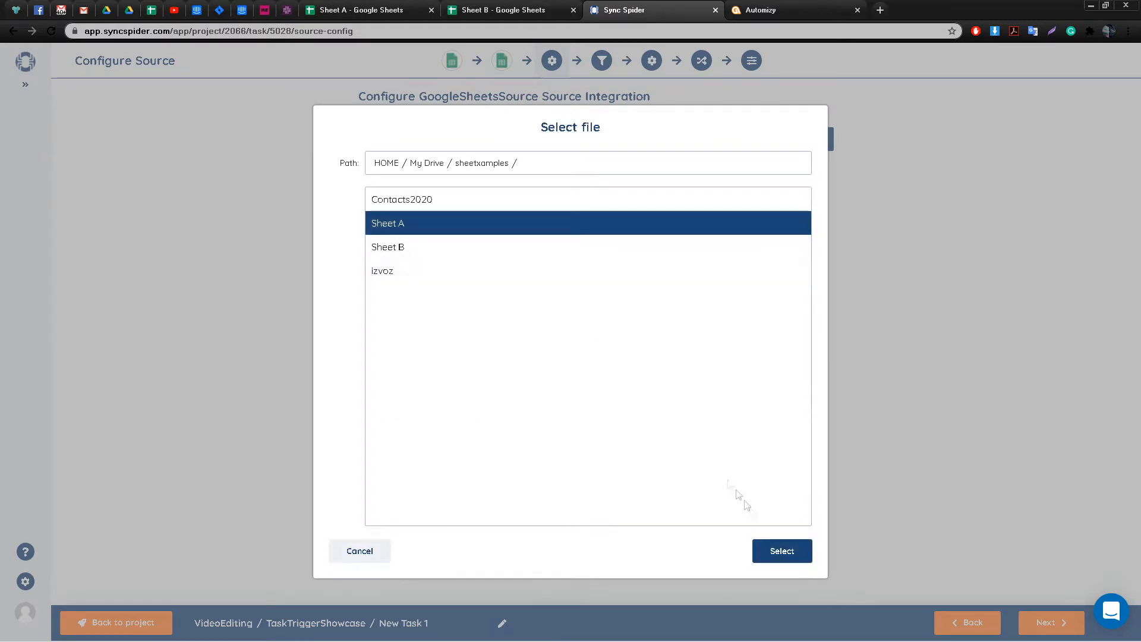
click(797, 553)
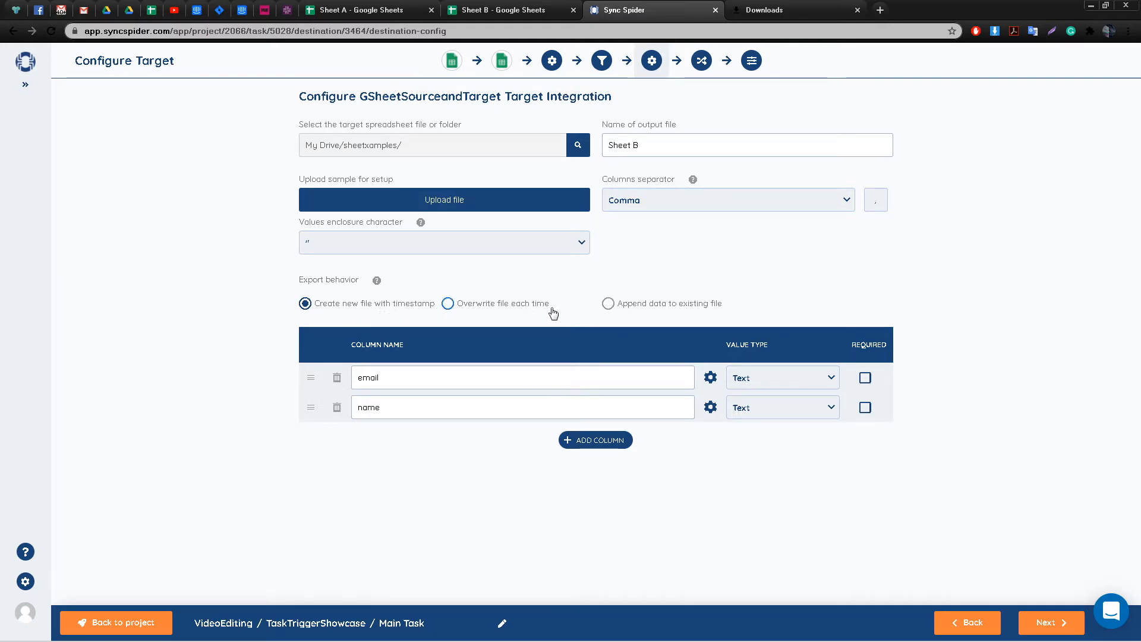
Step: Set the Sheet B export to append data to the existing file, and map source email and name to the matching target fields
click(607, 304)
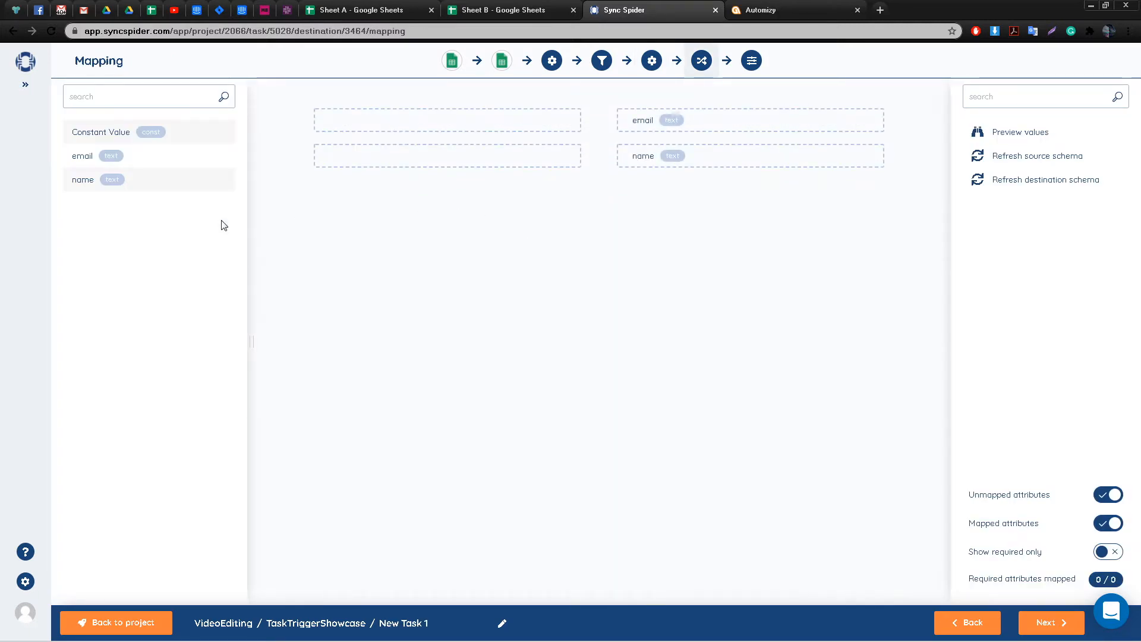
drag(124, 160, 389, 119)
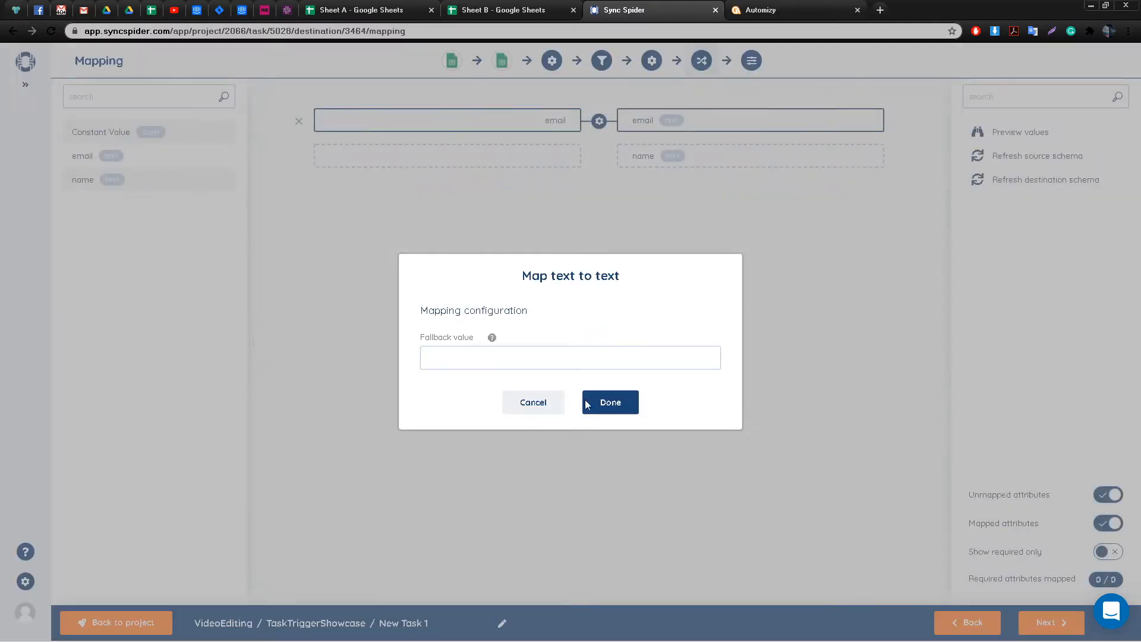
click(590, 406)
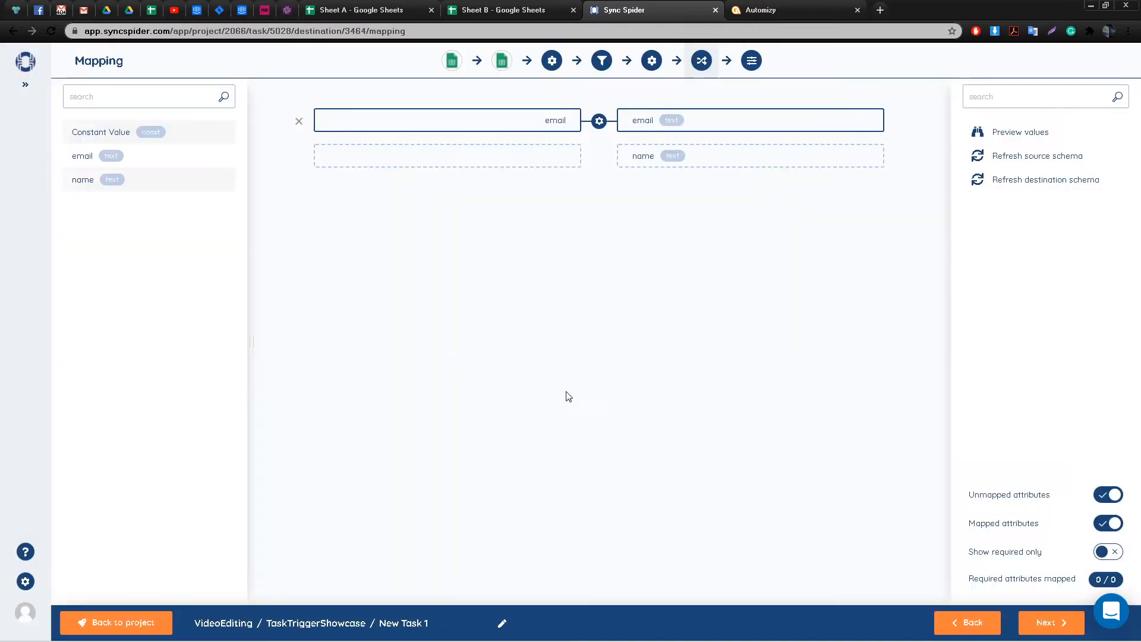
drag(124, 182, 397, 160)
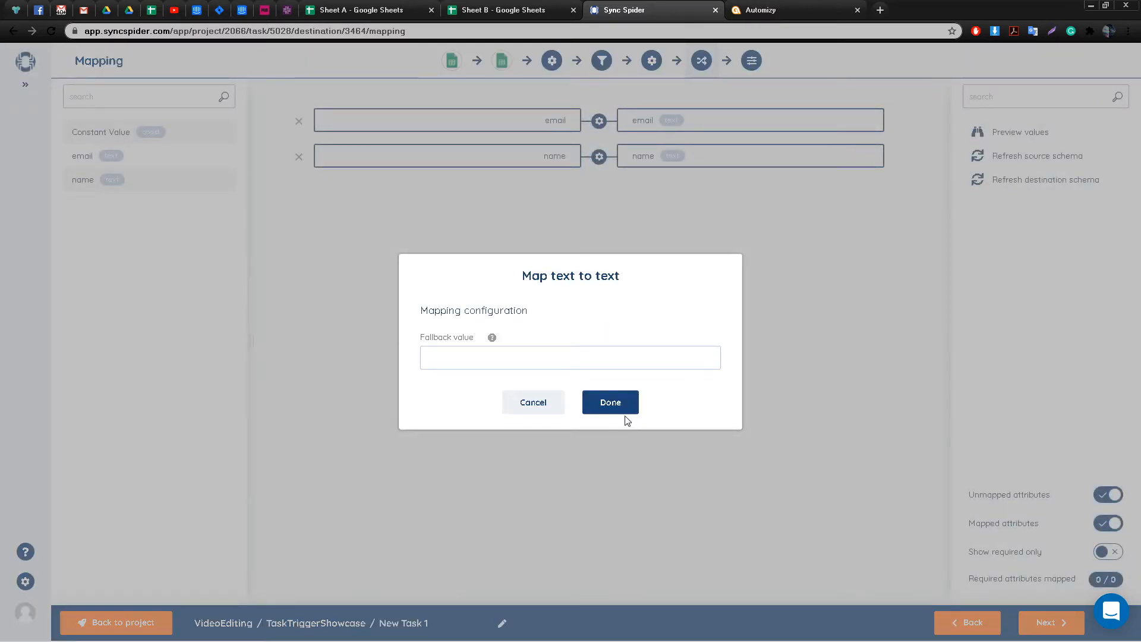
click(623, 403)
Step: Rename the task as Main Task in its task settings
click(1027, 621)
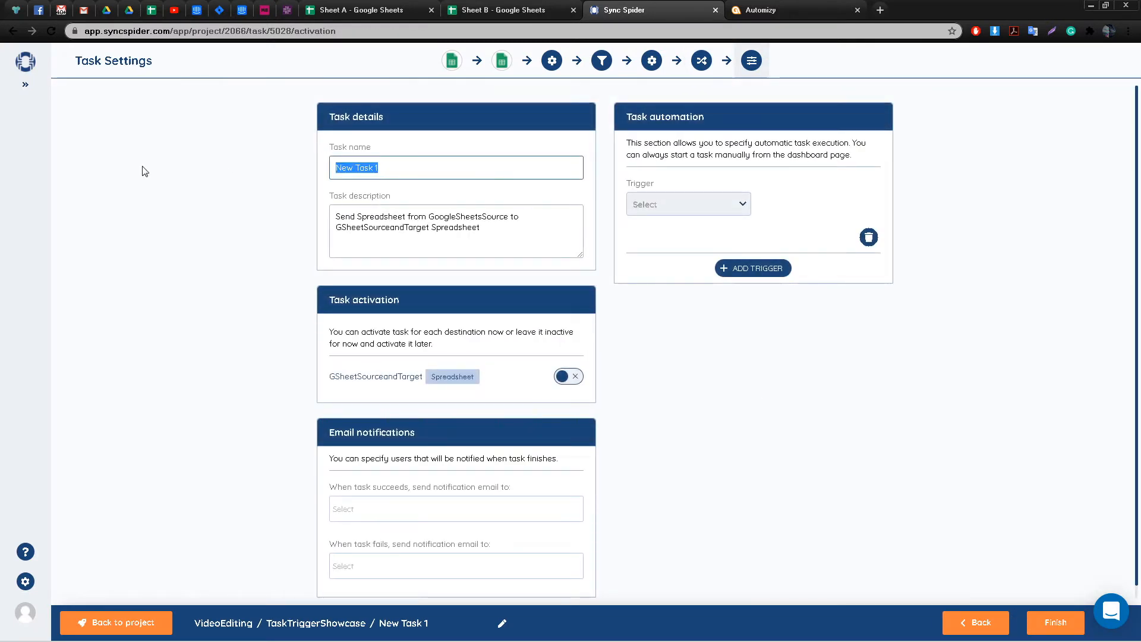
text(Main Task)
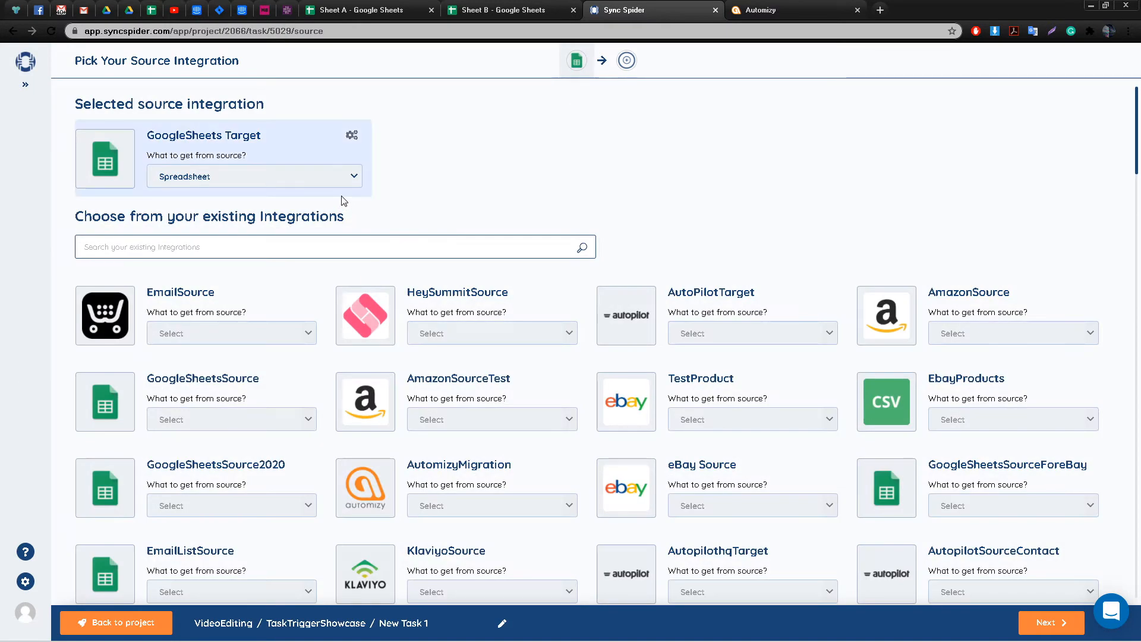
Step: Check the second task's GoogleSheets Target configuration and choose GSheetSourceandTarget as its source integration instead
click(351, 137)
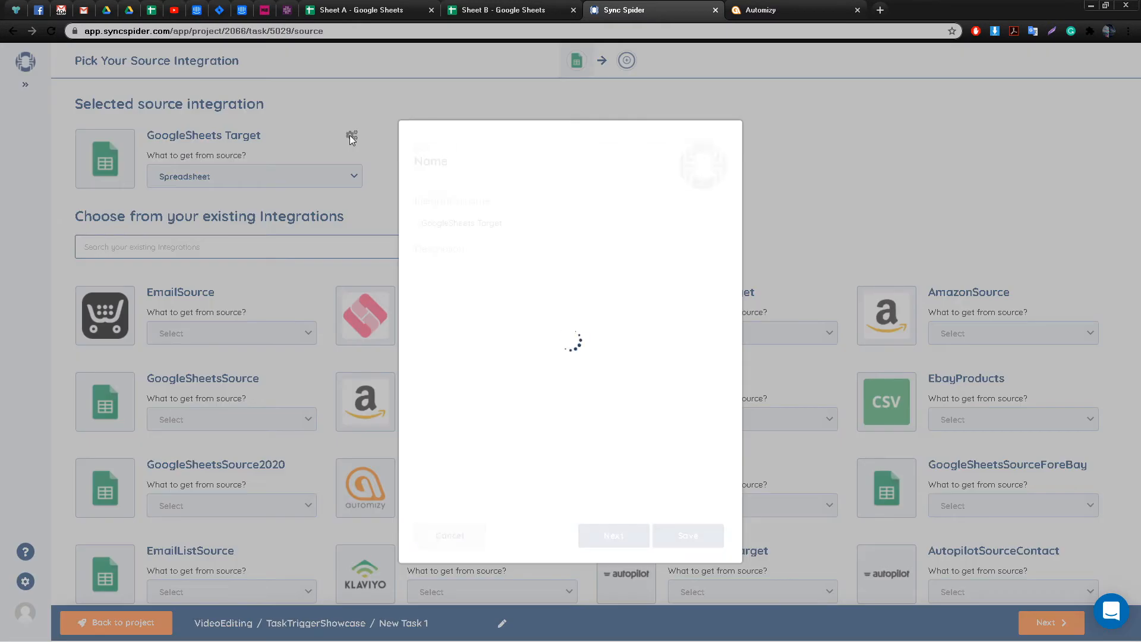
click(627, 537)
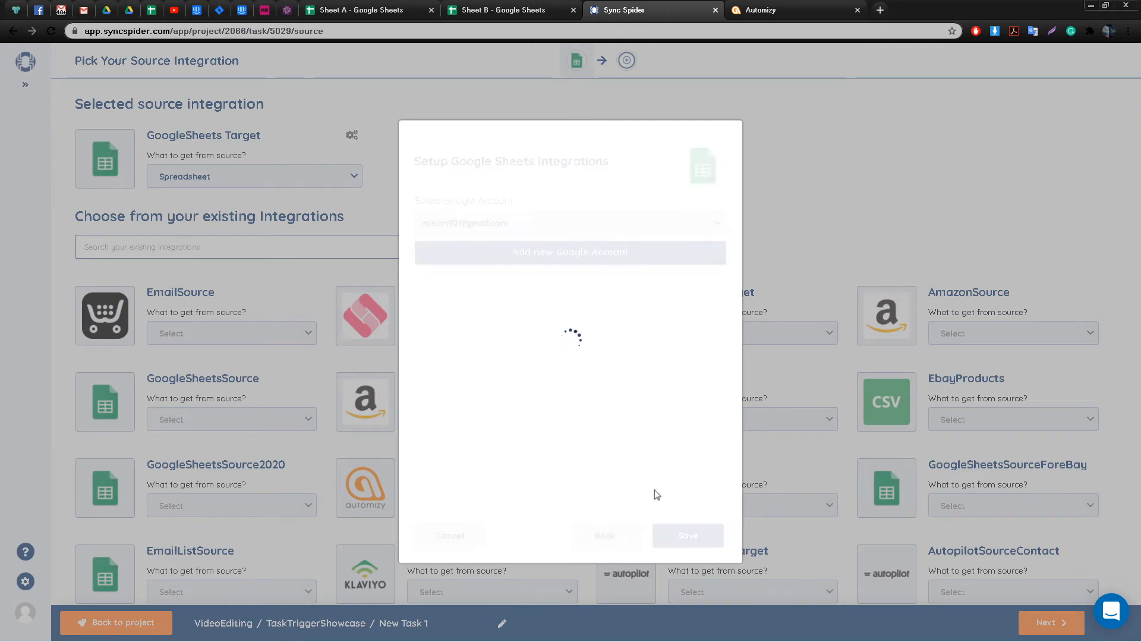
scroll(485, 439, down, 12)
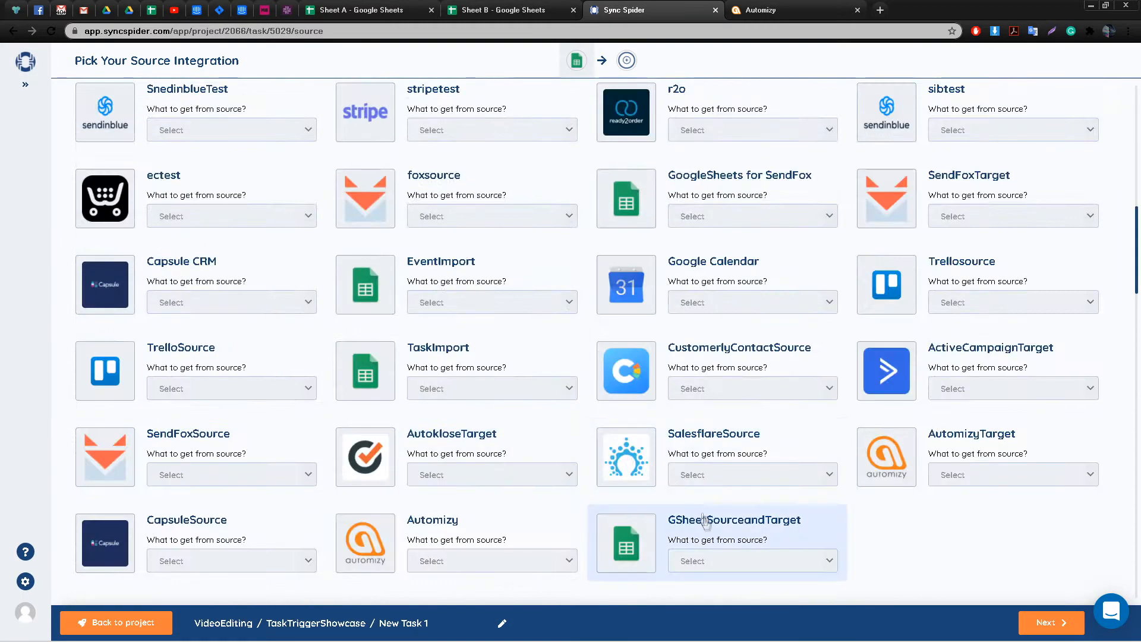
click(703, 518)
scroll(331, 266, up, 12)
Step: Add a new Automizy integration as the second task's target, name it Automizy and continue to its setup
click(1046, 622)
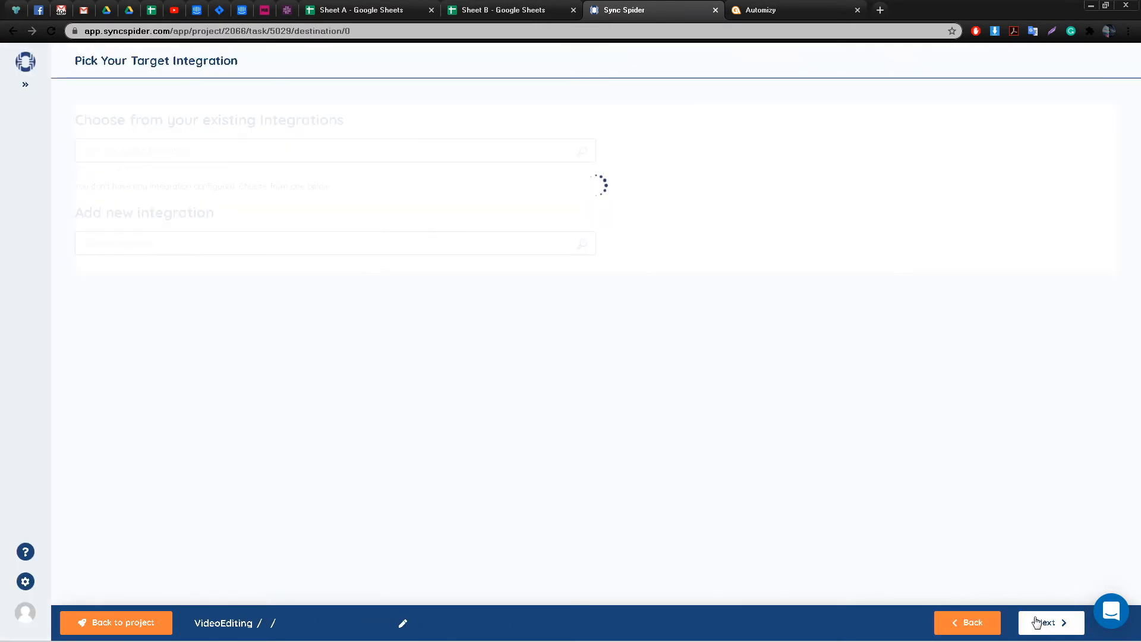
scroll(668, 377, down, 15)
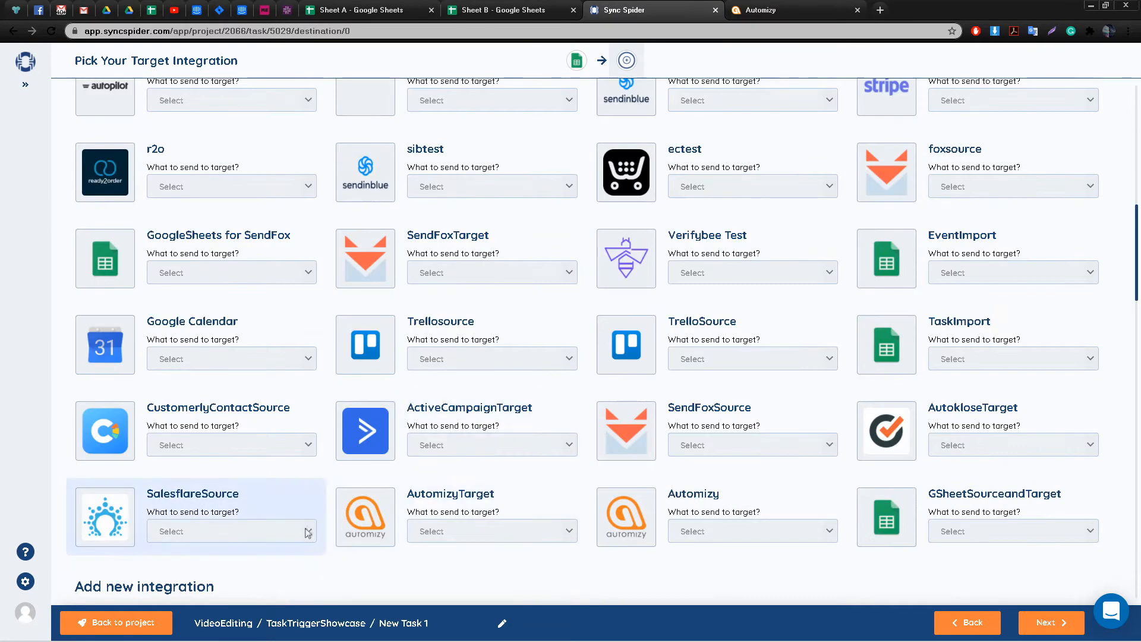
click(213, 294)
text(automi)
click(107, 528)
click(507, 225)
text(Automizy)
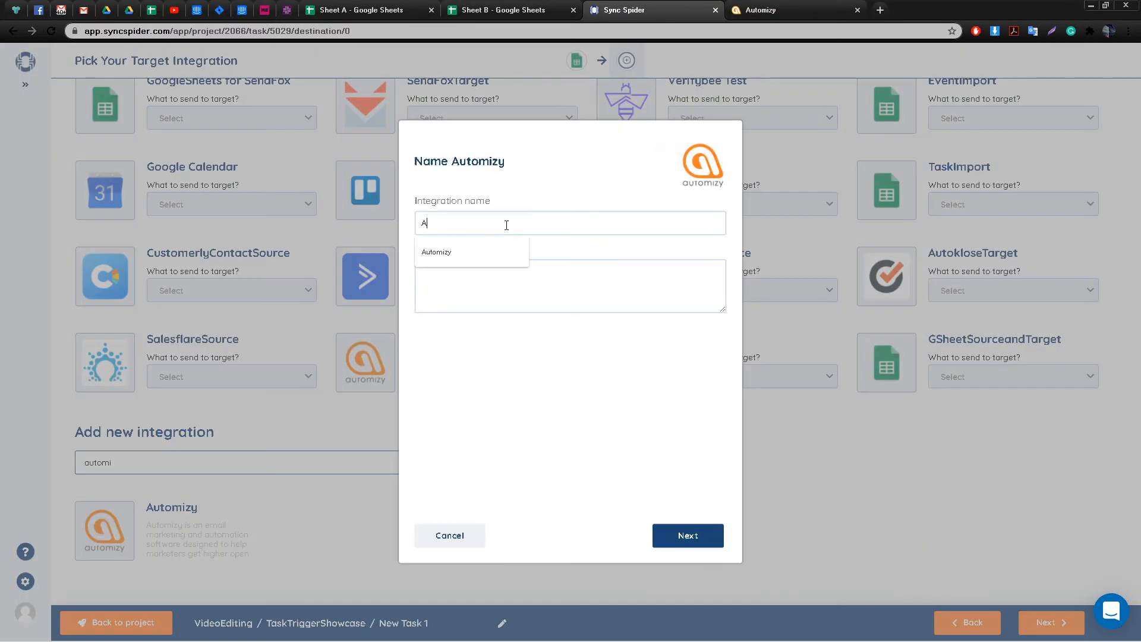
click(688, 536)
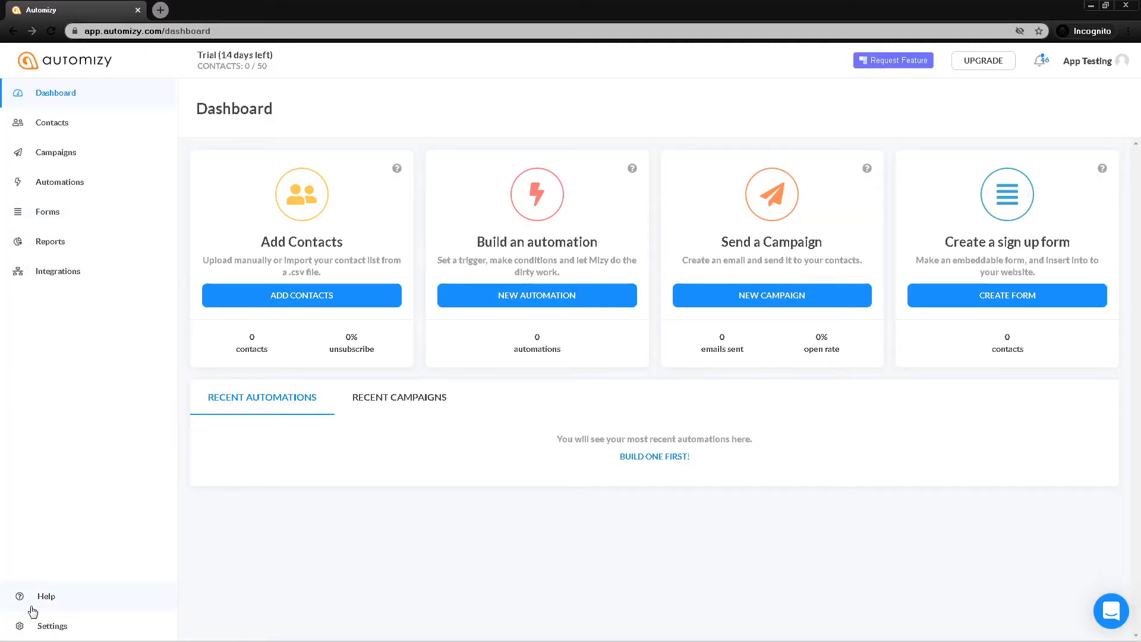
Step: Switch to the Automizy account and generate a new API token in its settings
click(33, 626)
click(59, 521)
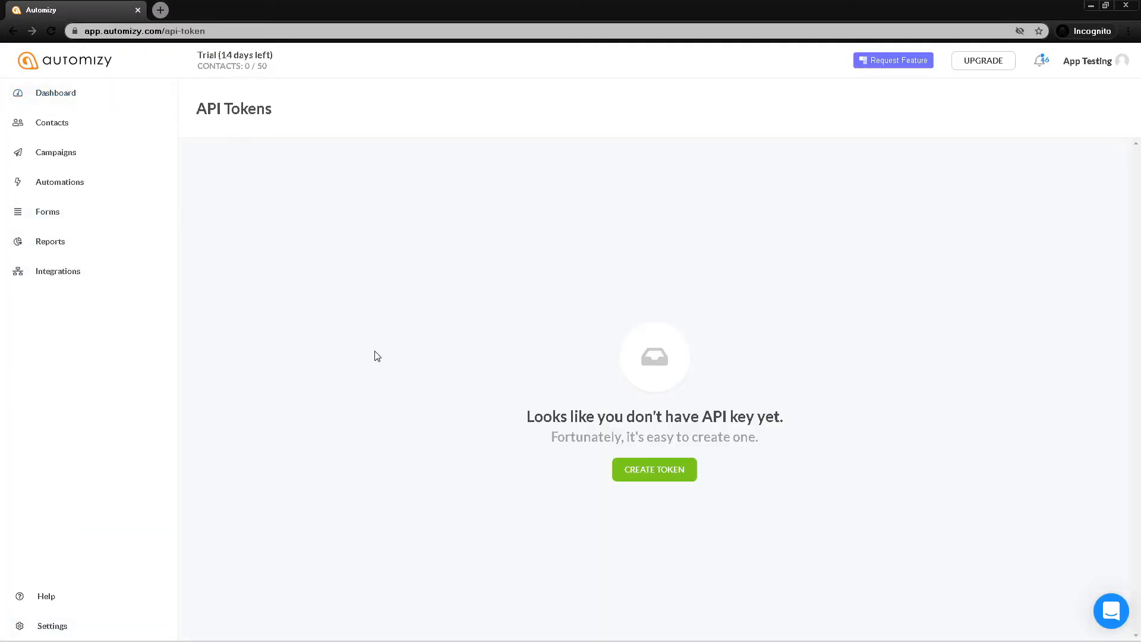
click(654, 469)
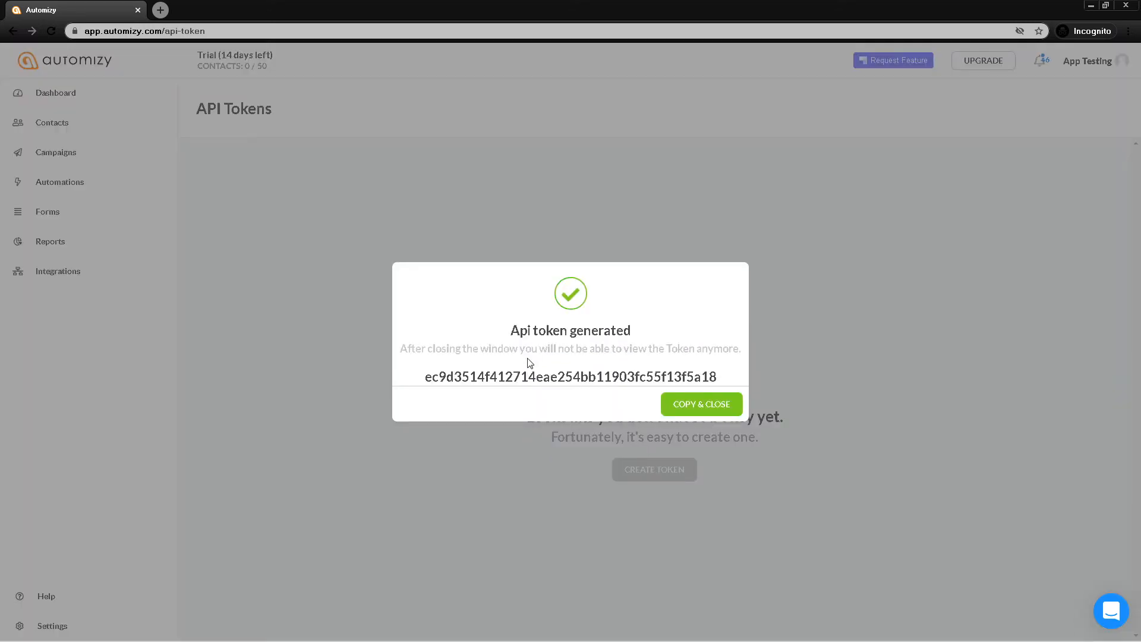
Step: Copy the generated API token, paste it as the API key in the Automizy integration setup, and finish the setup
click(720, 402)
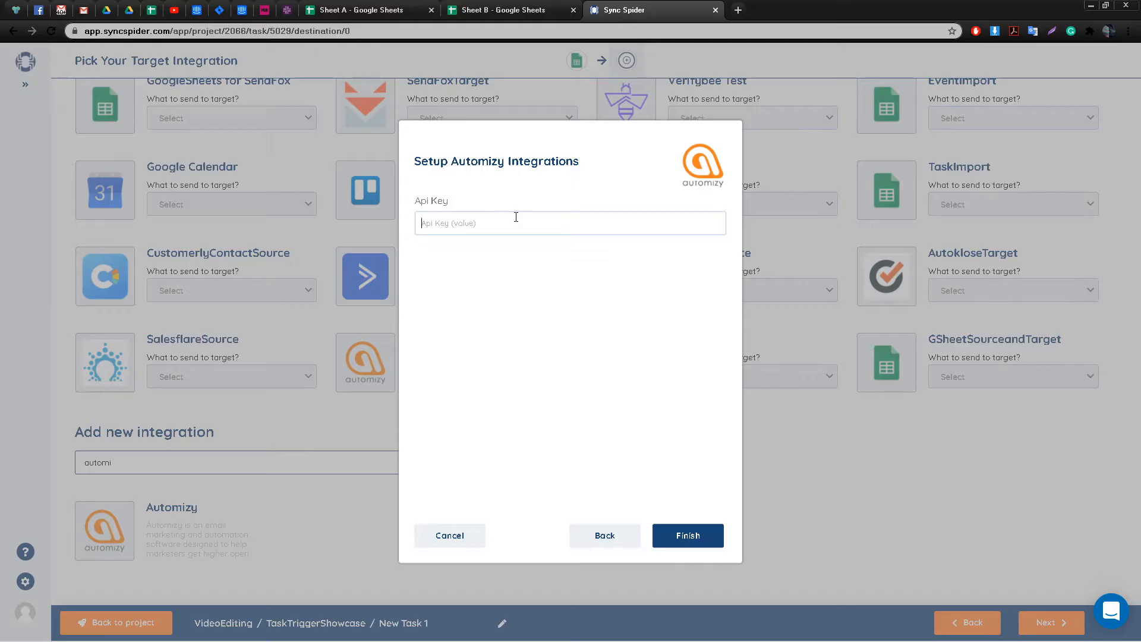
key(ctrl+v)
click(687, 536)
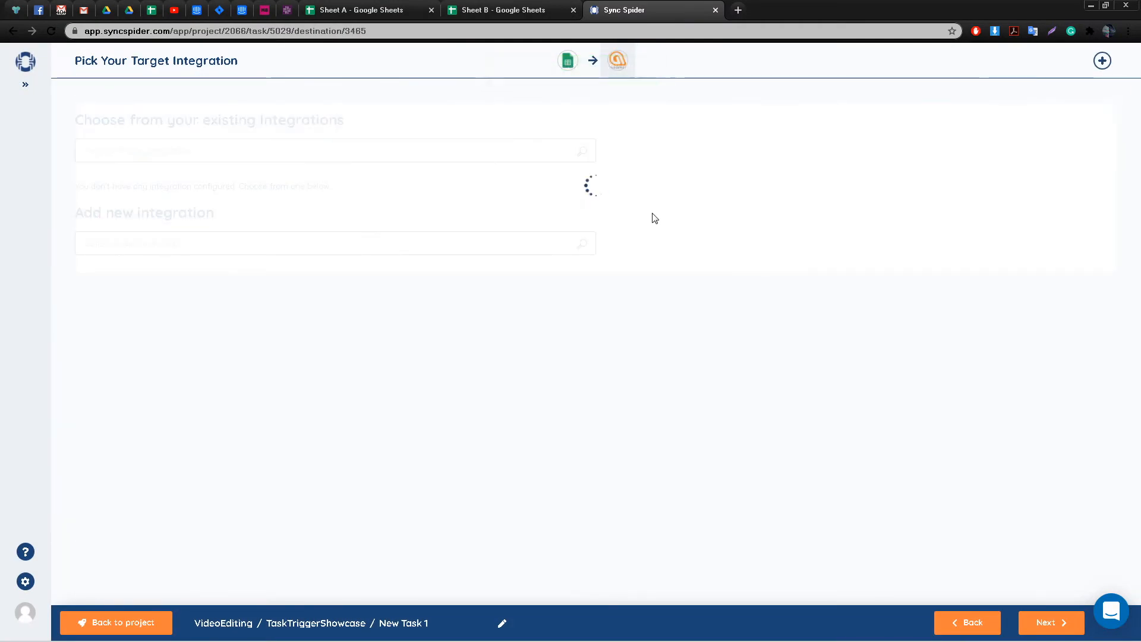
click(1051, 622)
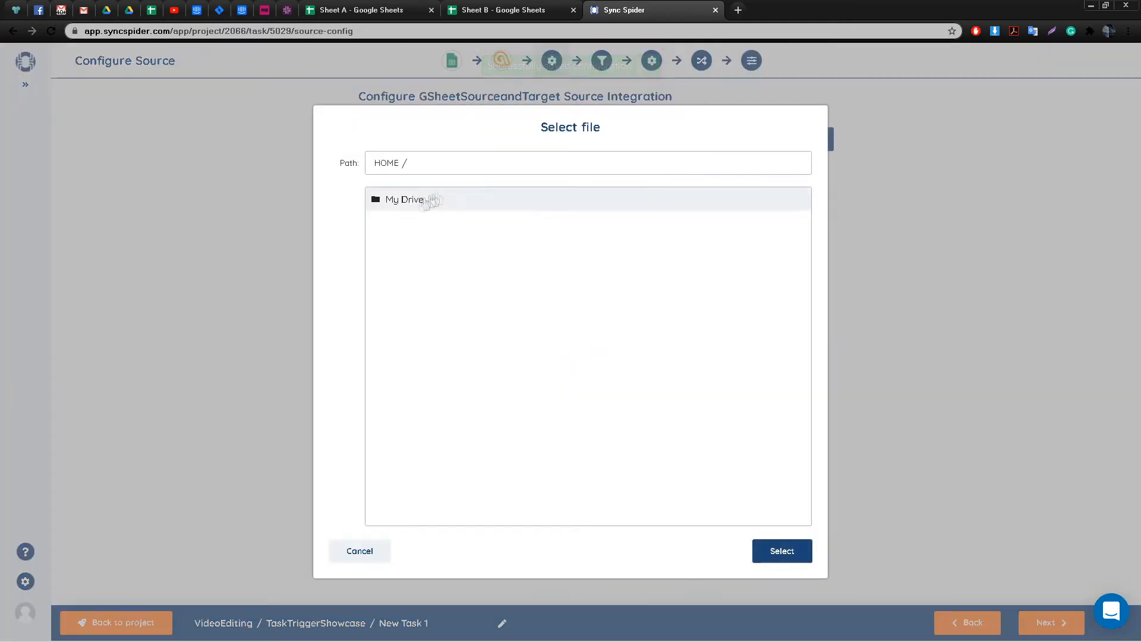
click(428, 200)
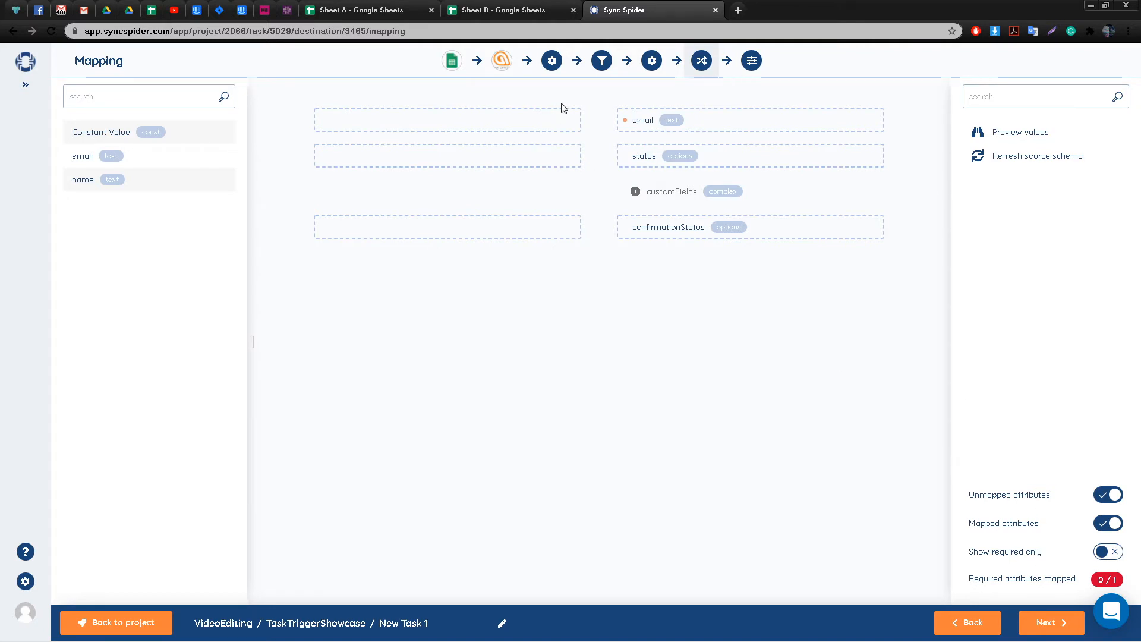
drag(114, 155, 466, 120)
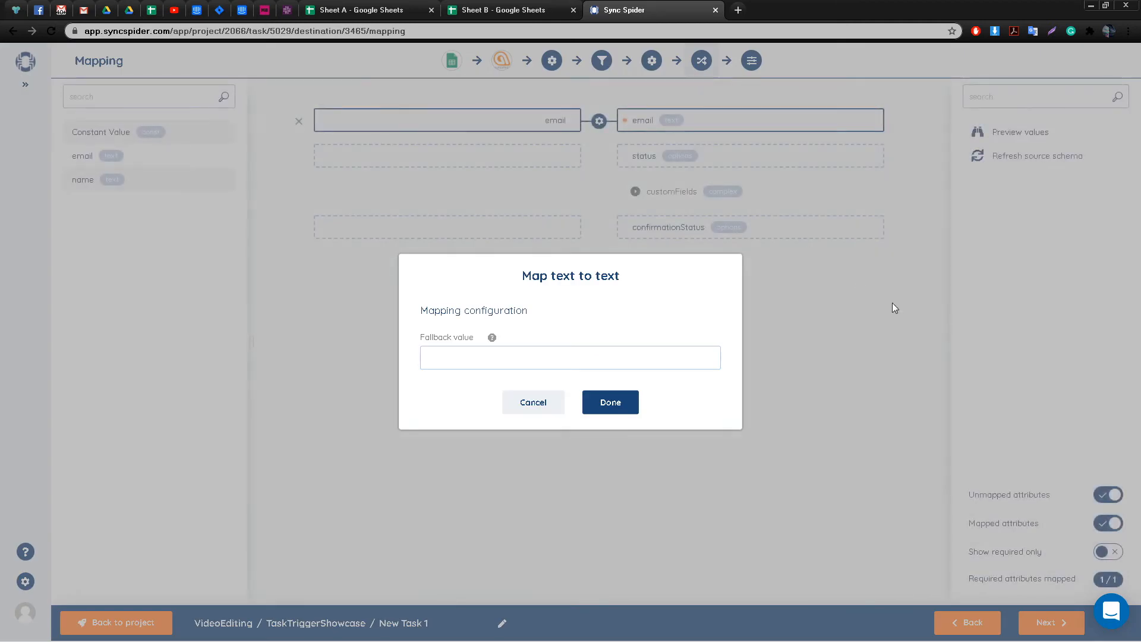
click(614, 405)
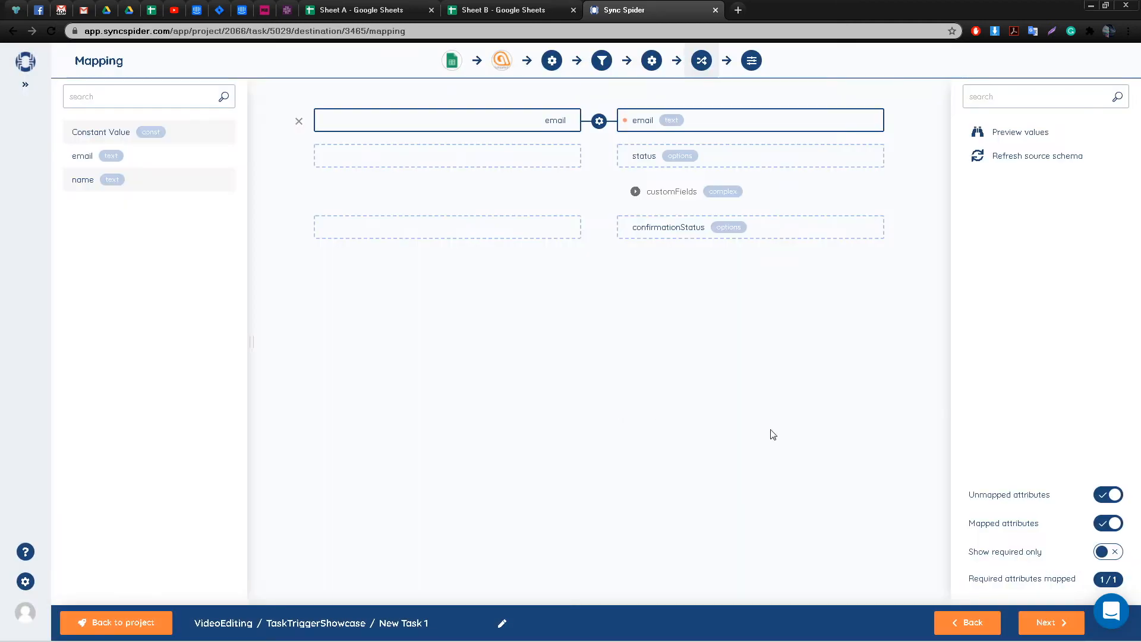
Step: Continue to the task settings and name the task Run after Main Task
click(1046, 621)
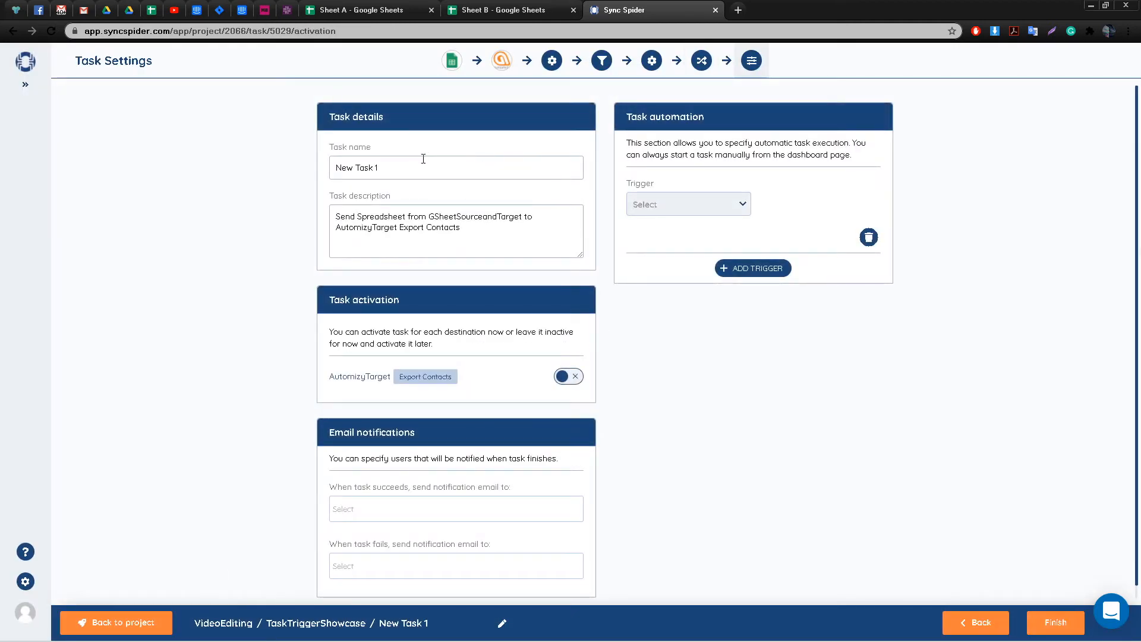
text(Run af)
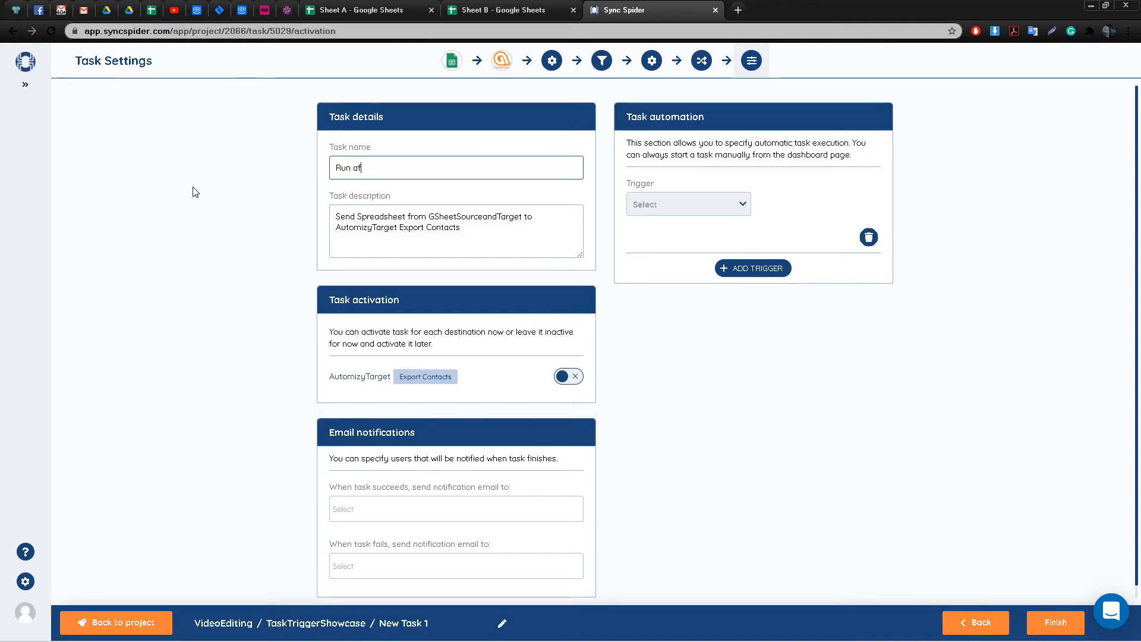
text(ter Main Task)
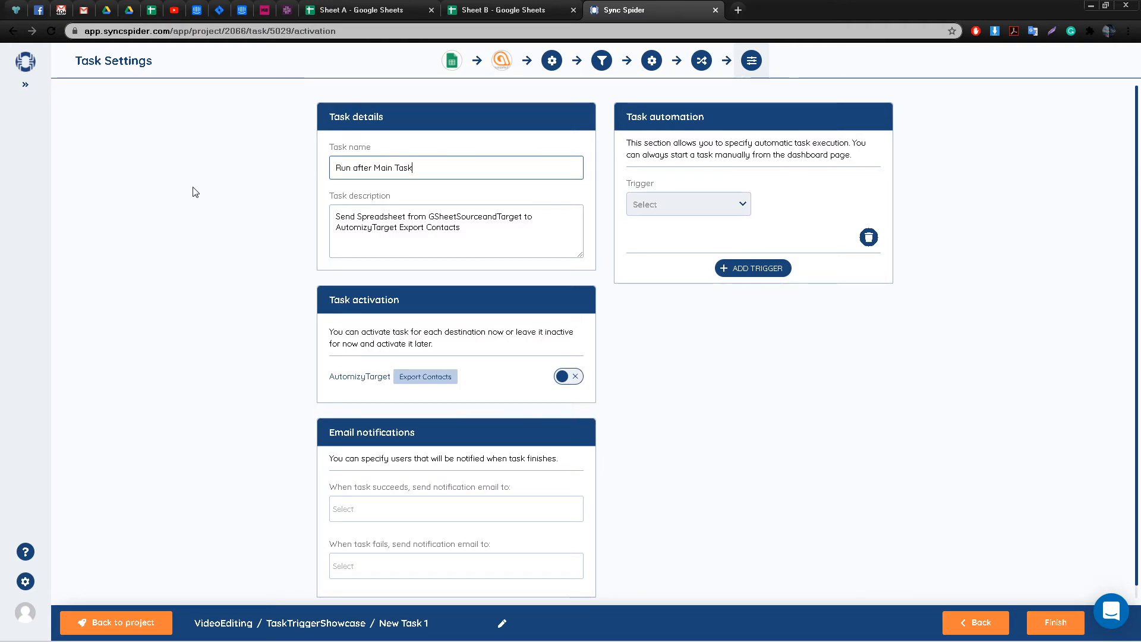
Step: Add an On event trigger for the Task succeeded event of TaskTriggerShowcase's Main Task, and finish the task setup
click(731, 204)
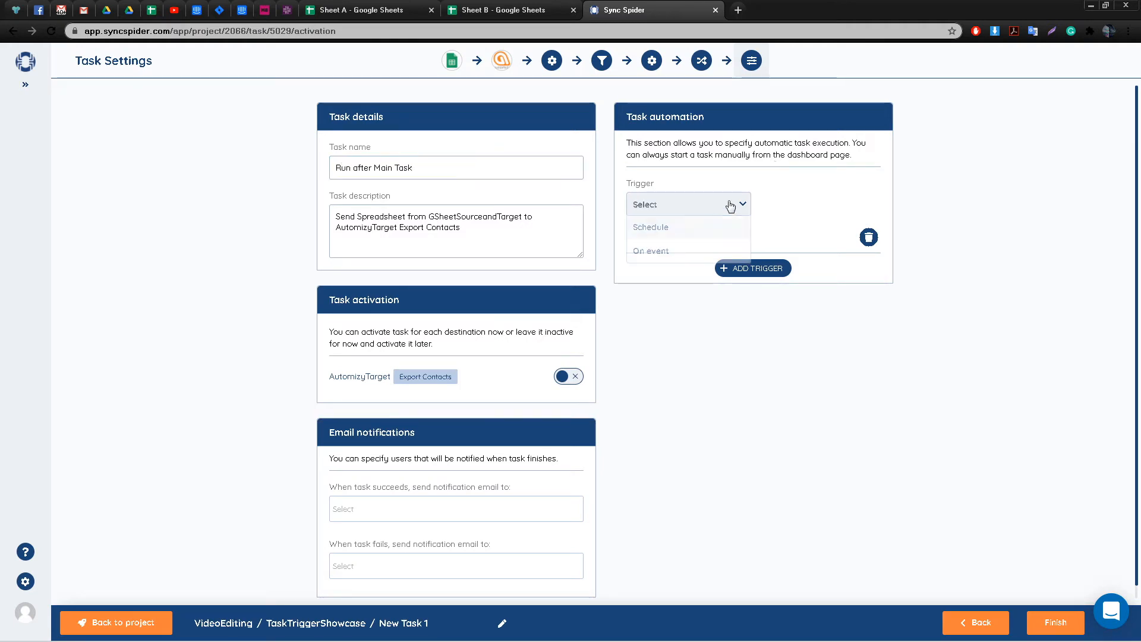
click(663, 253)
click(767, 212)
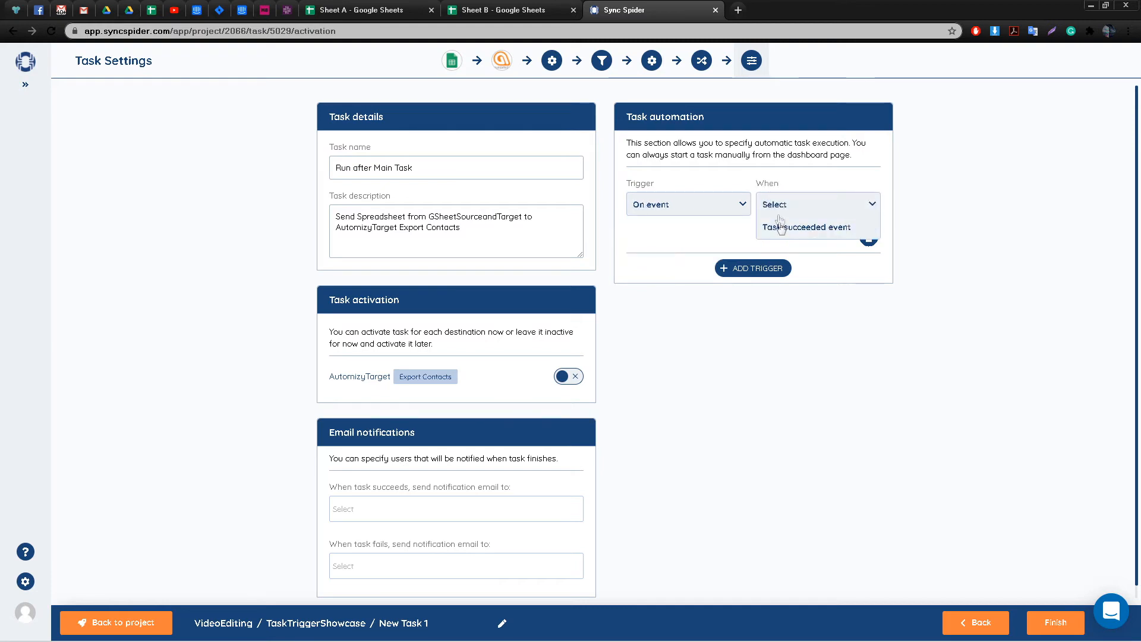
click(780, 229)
click(774, 260)
scroll(708, 356, down, 5)
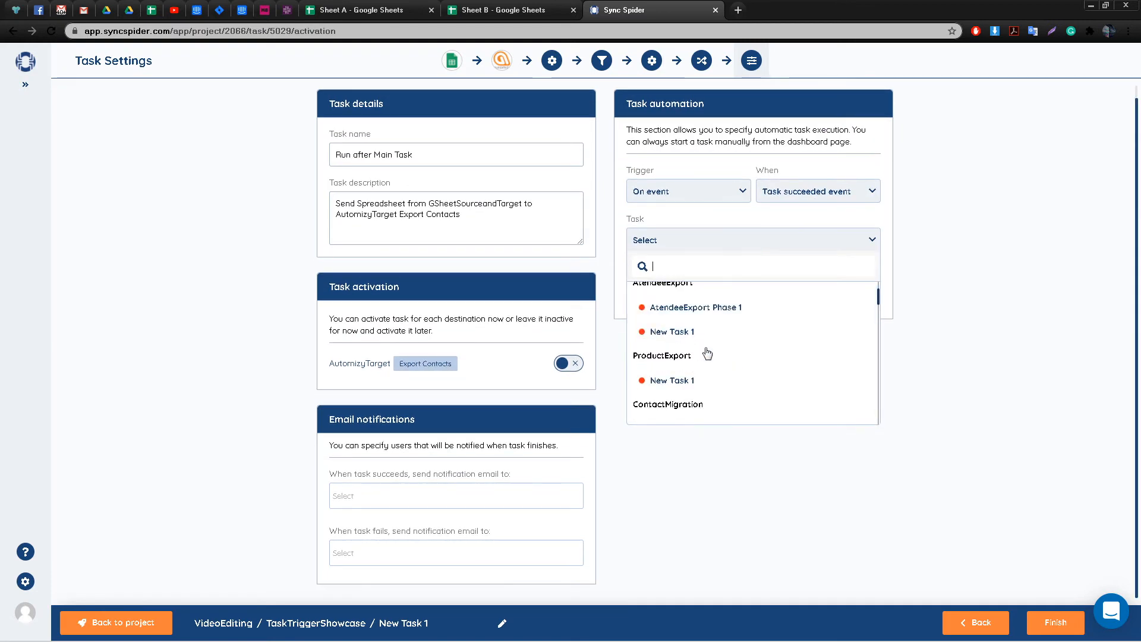
scroll(707, 354, down, 5)
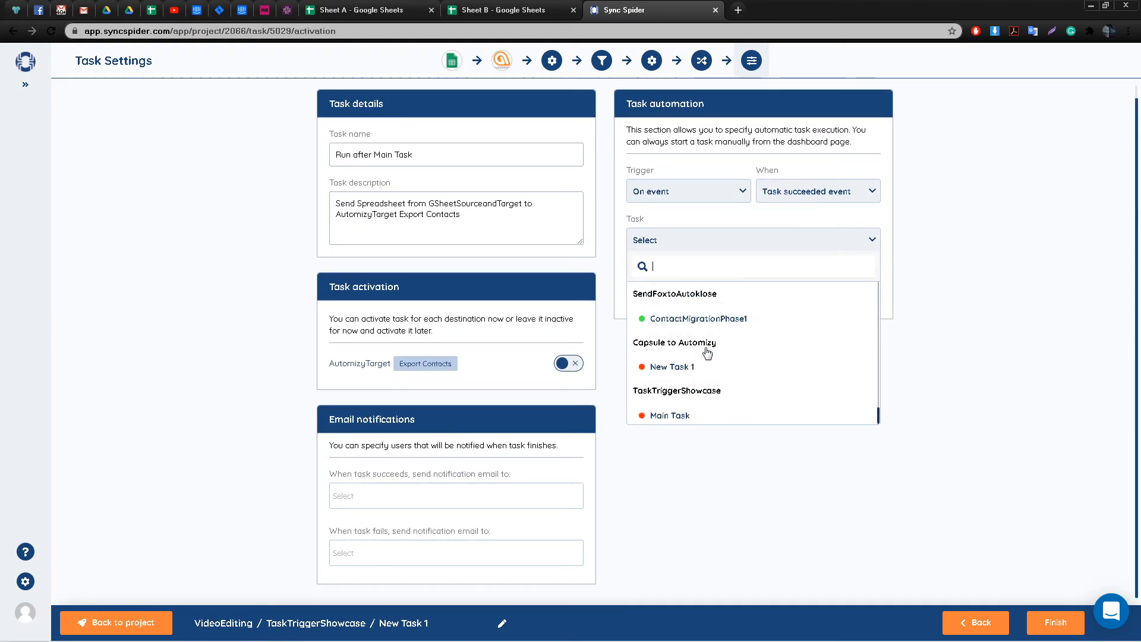
click(704, 412)
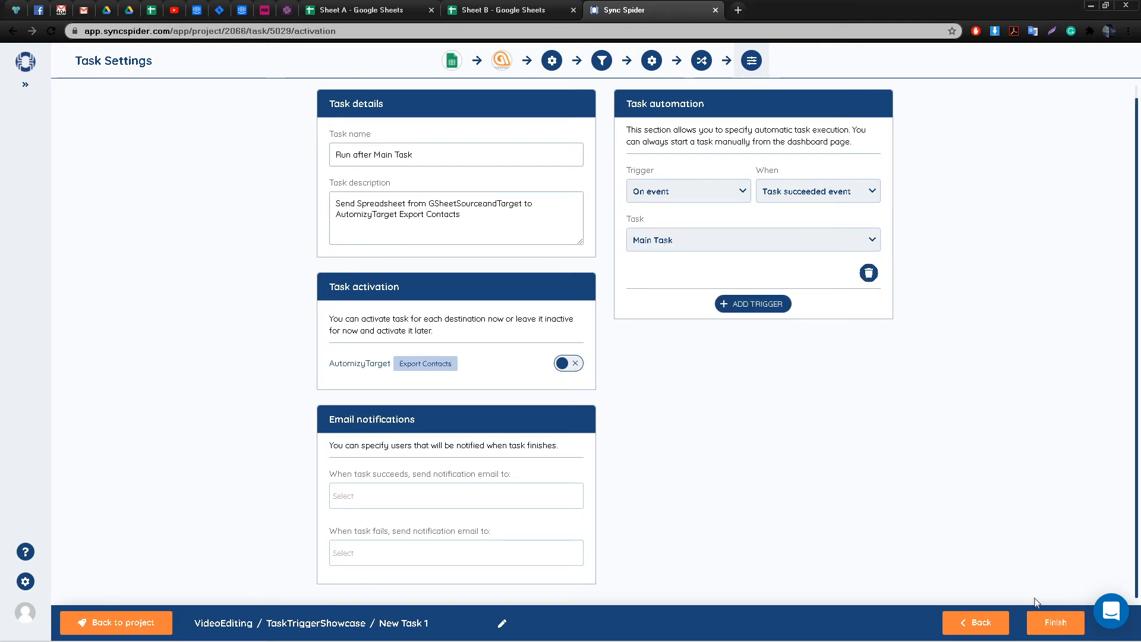
click(1047, 620)
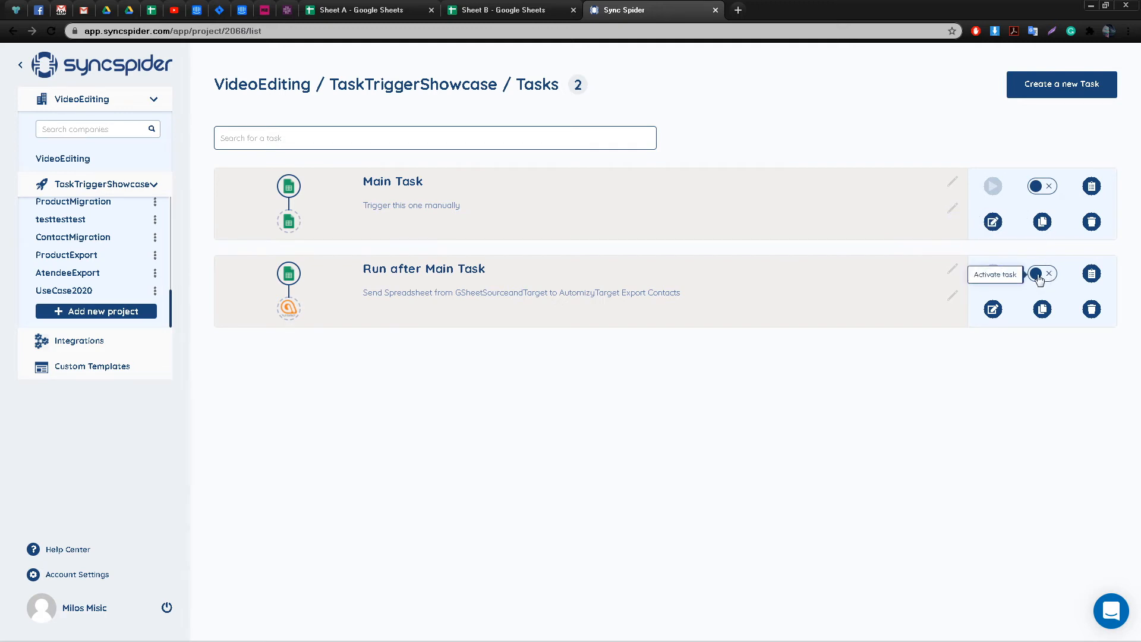
Step: Activate both Main Task and Run after Main Task, and start Main Task manually
click(1035, 189)
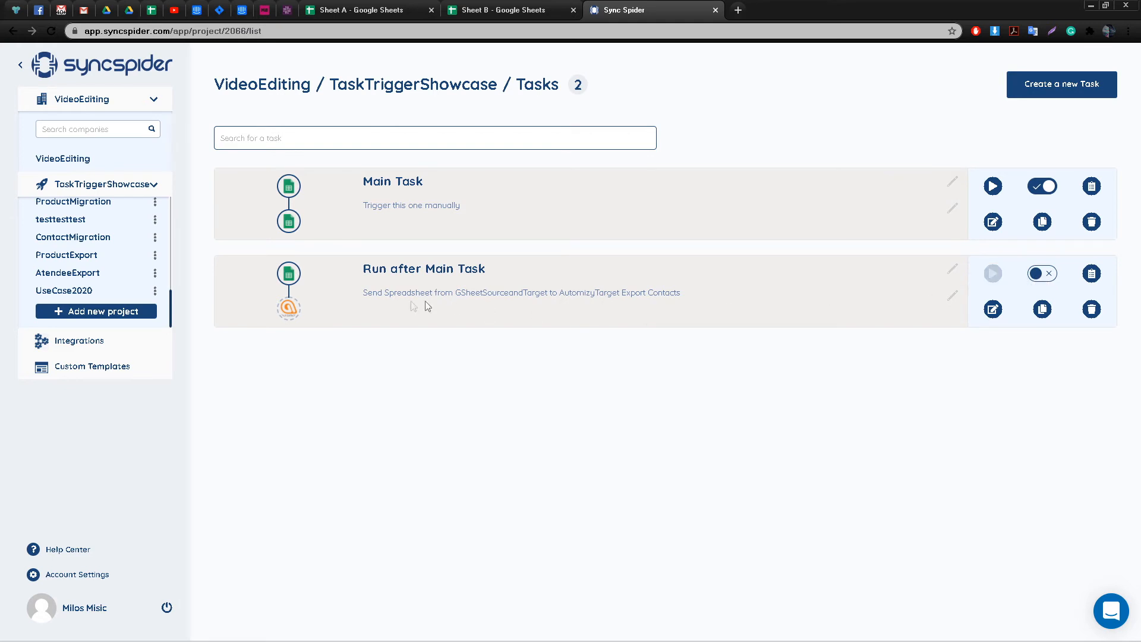
click(1036, 274)
click(992, 188)
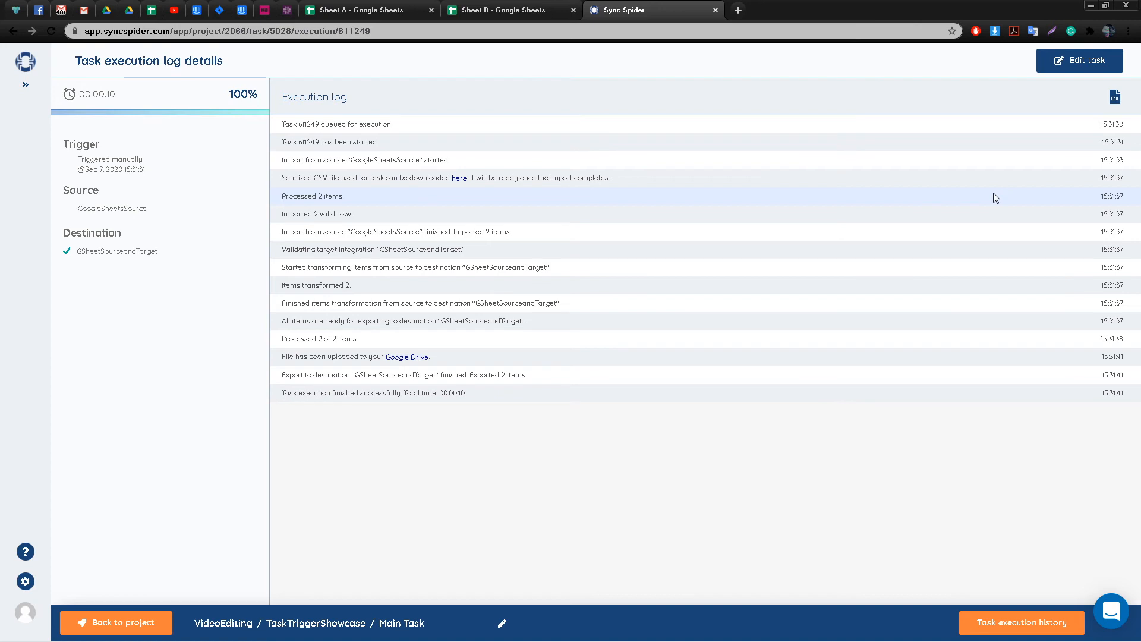
Step: Check Sheet B for the exported contacts and refresh the contact lists page in Automizy
click(533, 11)
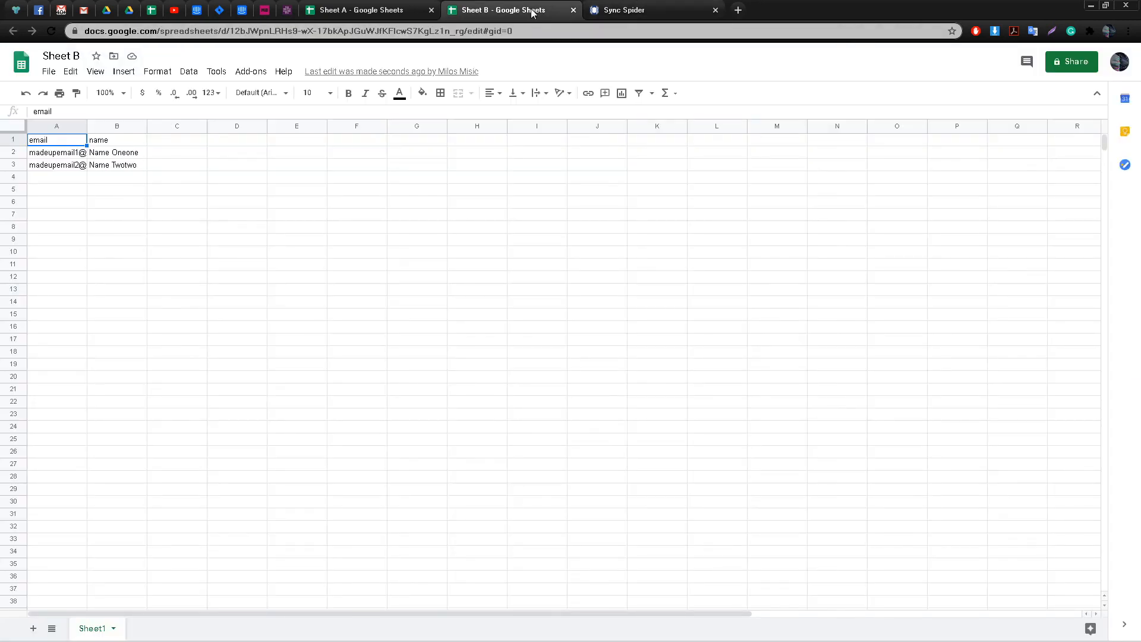
click(615, 15)
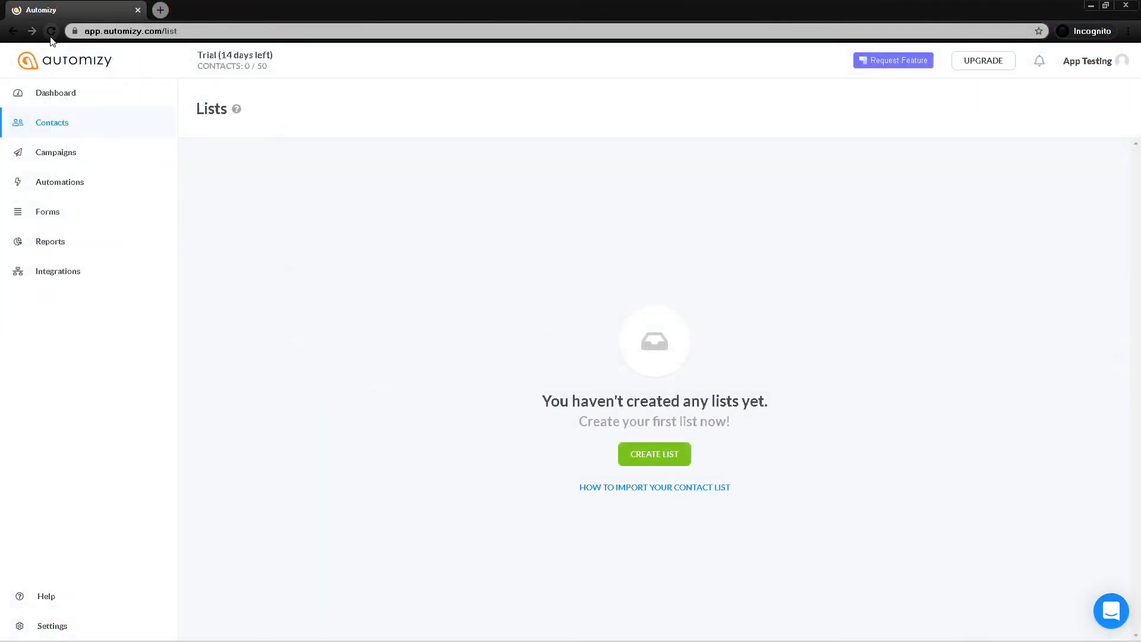
click(51, 36)
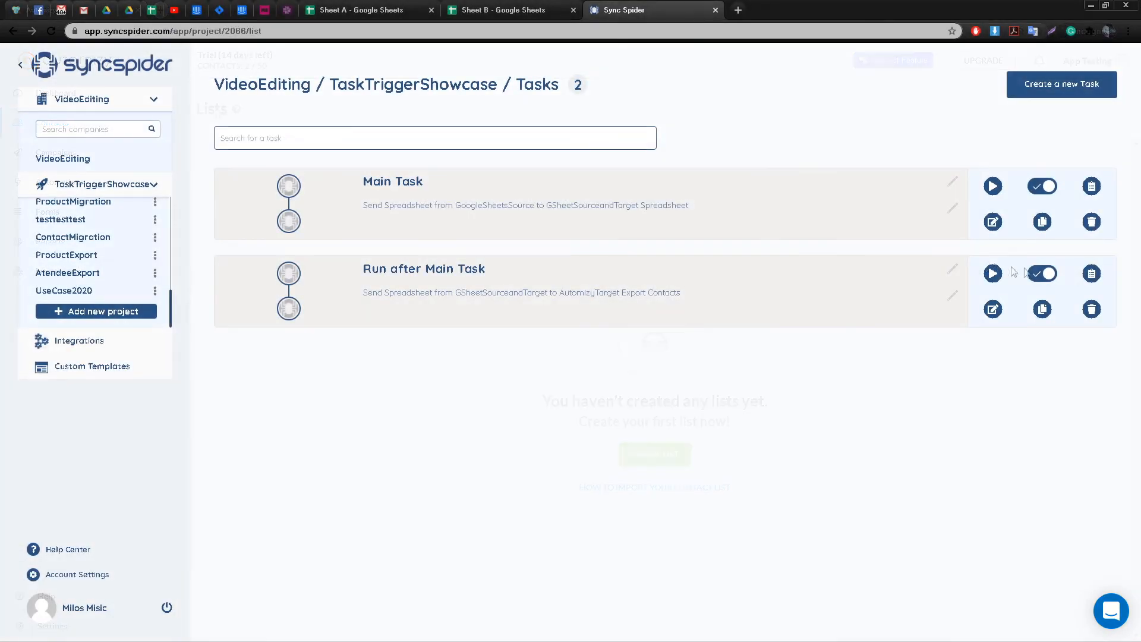
Step: Open the execution history of Run after Main Task in SyncSpider and view the details of its latest run
click(1091, 277)
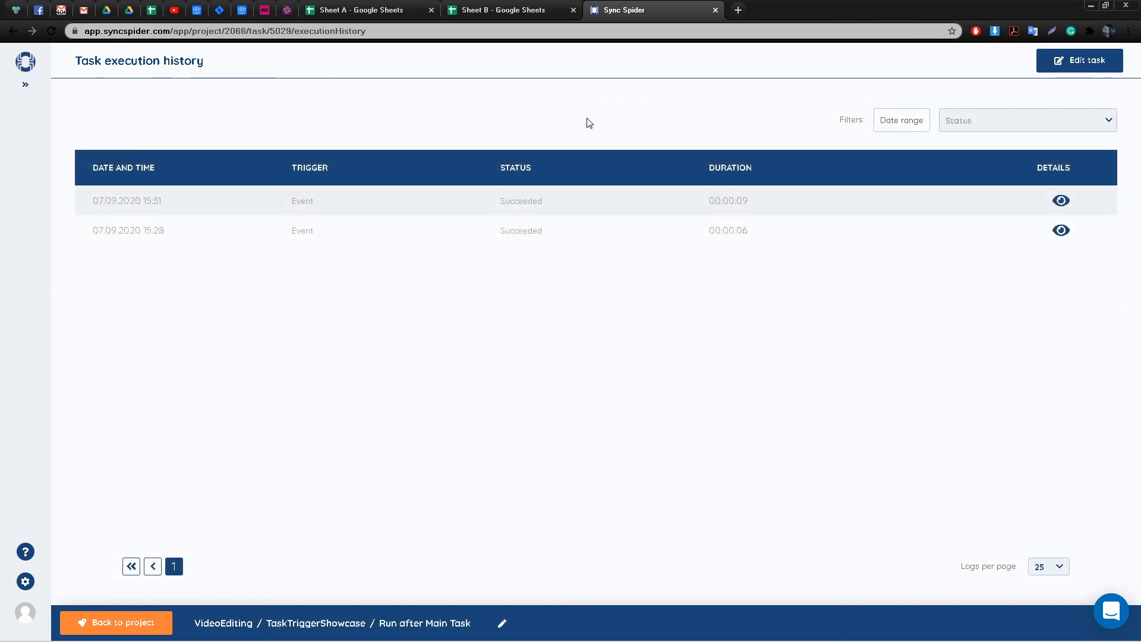
click(1061, 200)
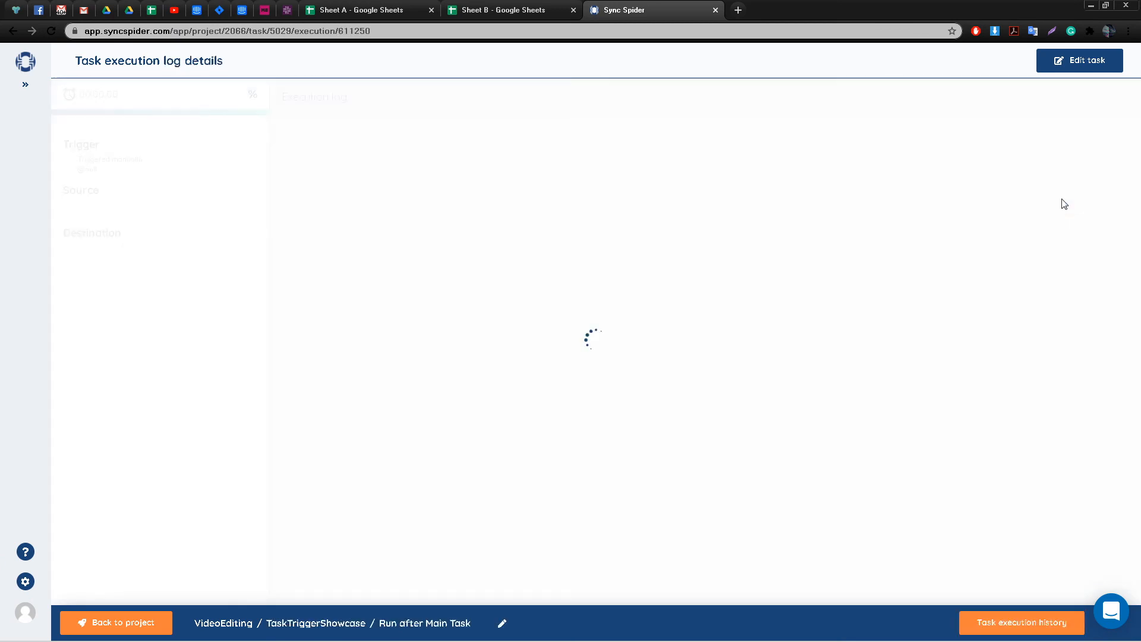